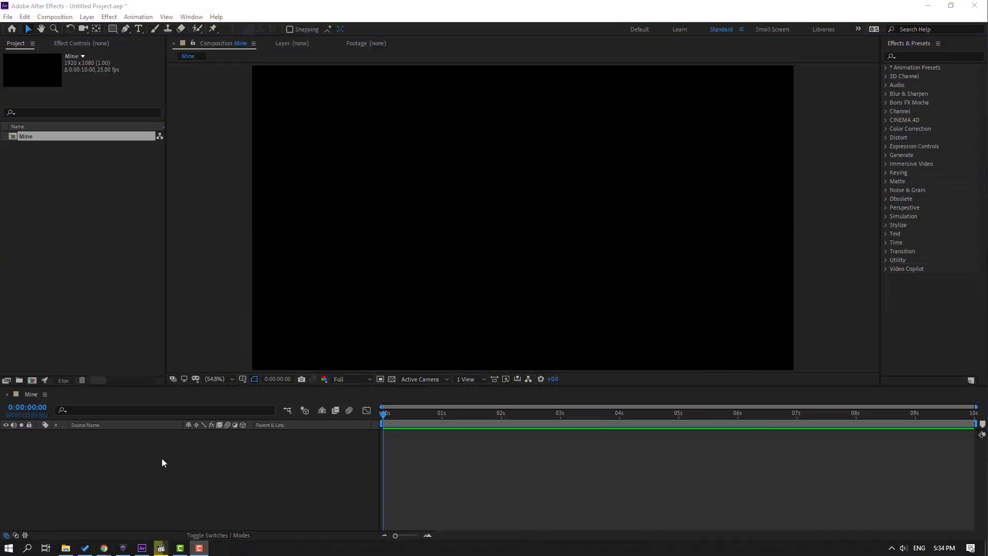
Step: Create a new black solid named E3D in the Mine composition
{"action": "right_click", "coordinate": [122, 446]}
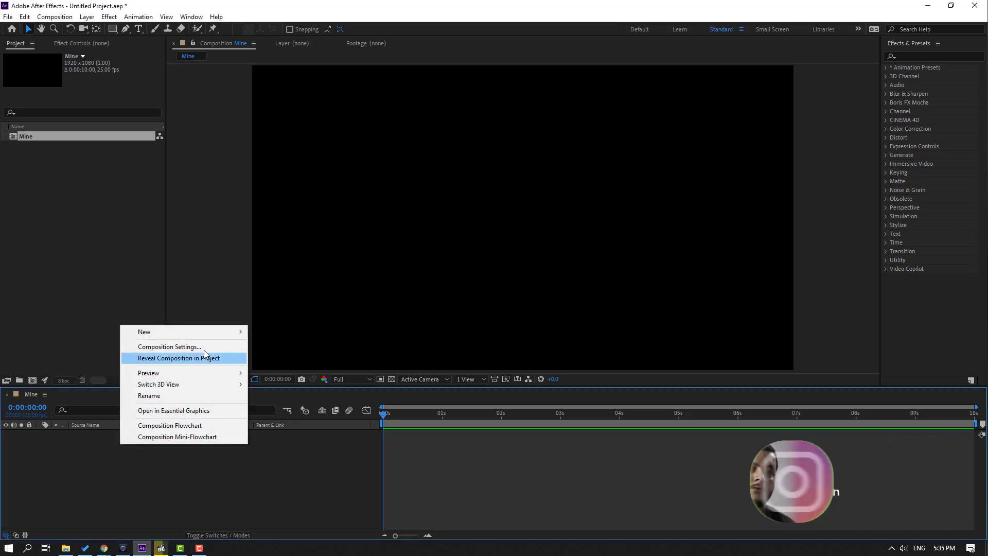
{"action": "mouse_move", "coordinate": [211, 332]}
{"action": "left_click", "coordinate": [280, 357]}
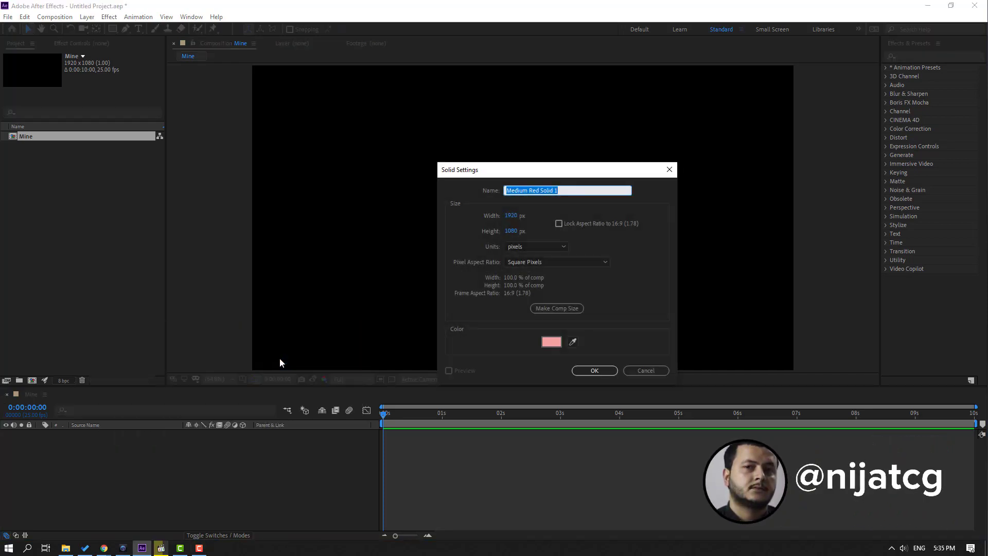
{"action": "type", "text": "E3D"}
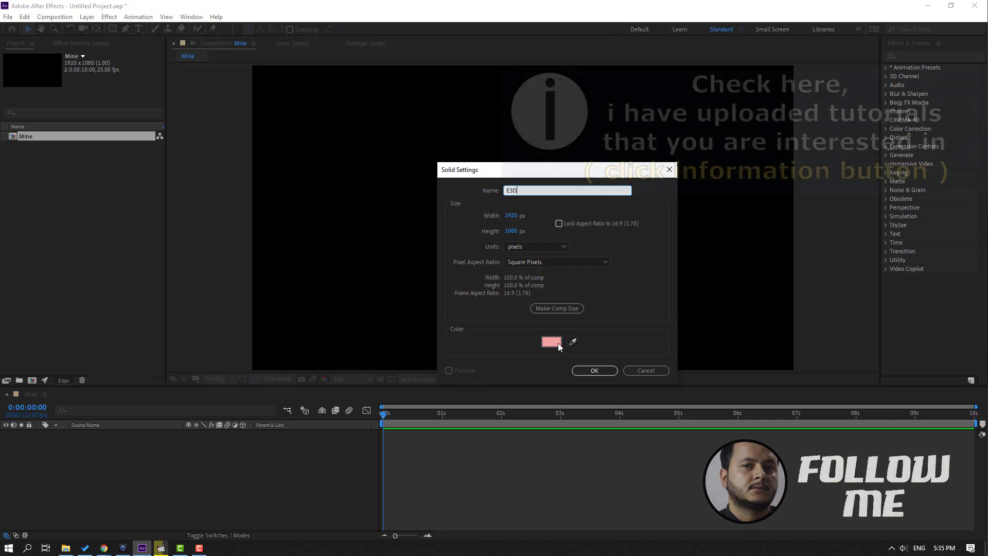
{"action": "left_click", "coordinate": [551, 342]}
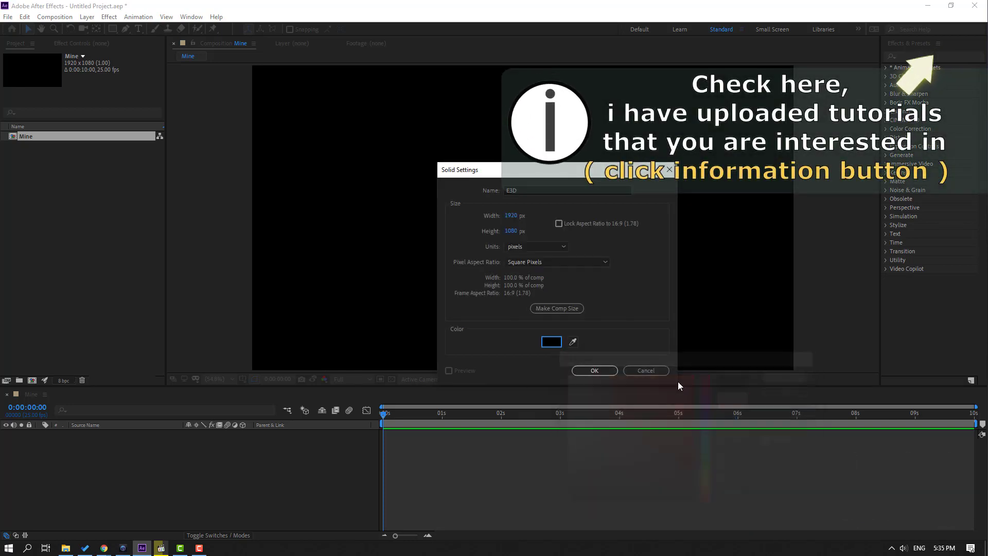
{"action": "left_click", "coordinate": [594, 370]}
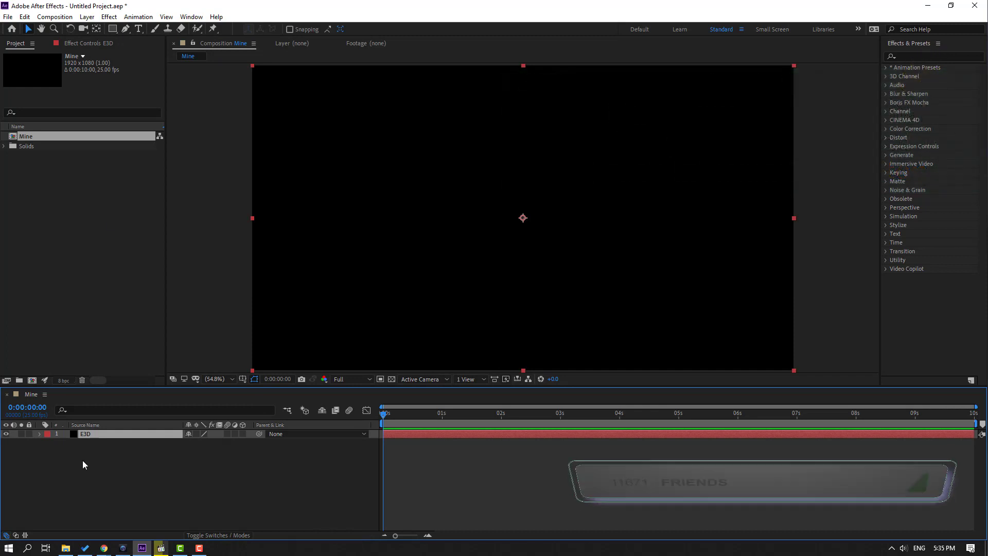
Step: Apply the Video Copilot Element effect to the E3D solid and open its Scene Setup
{"action": "left_click", "coordinate": [109, 17]}
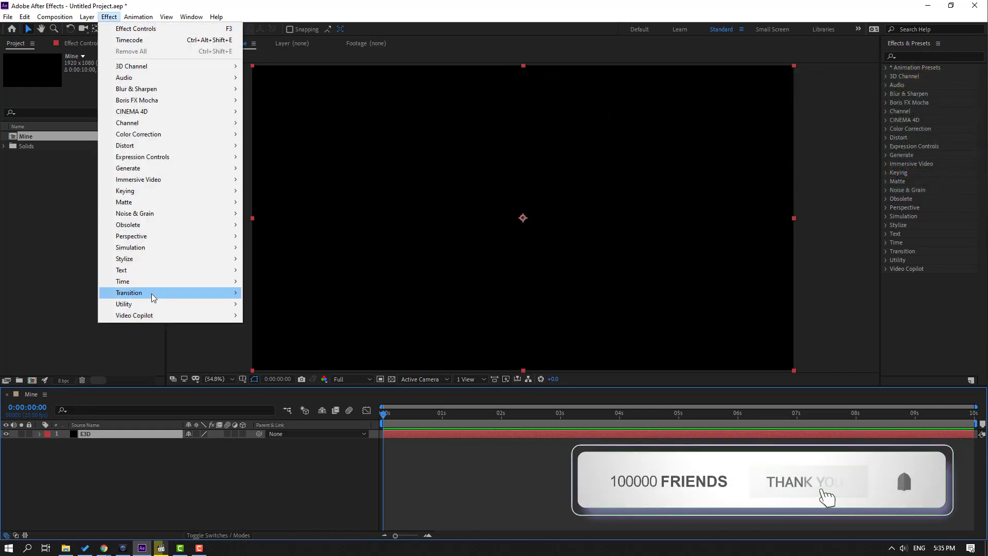
{"action": "mouse_move", "coordinate": [155, 315]}
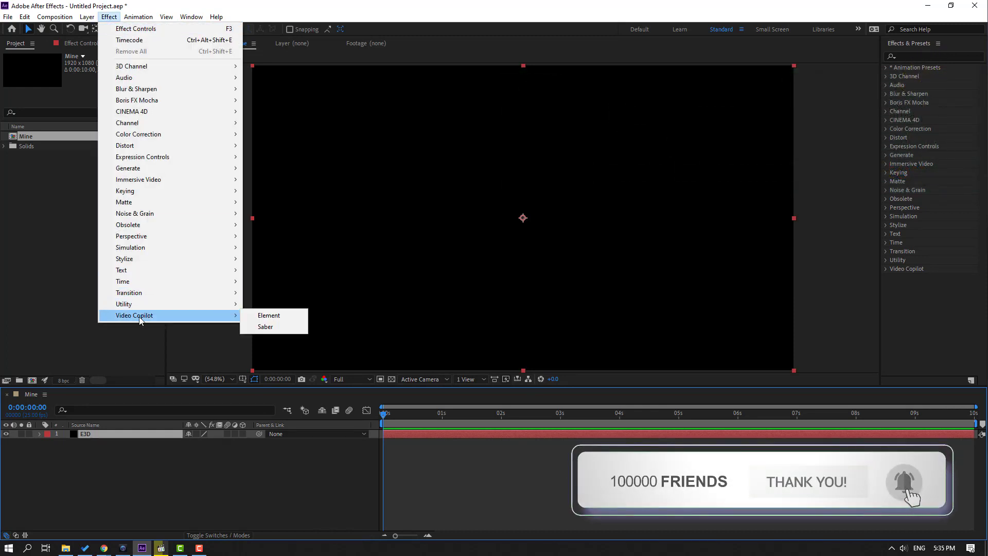
{"action": "left_click", "coordinate": [282, 317]}
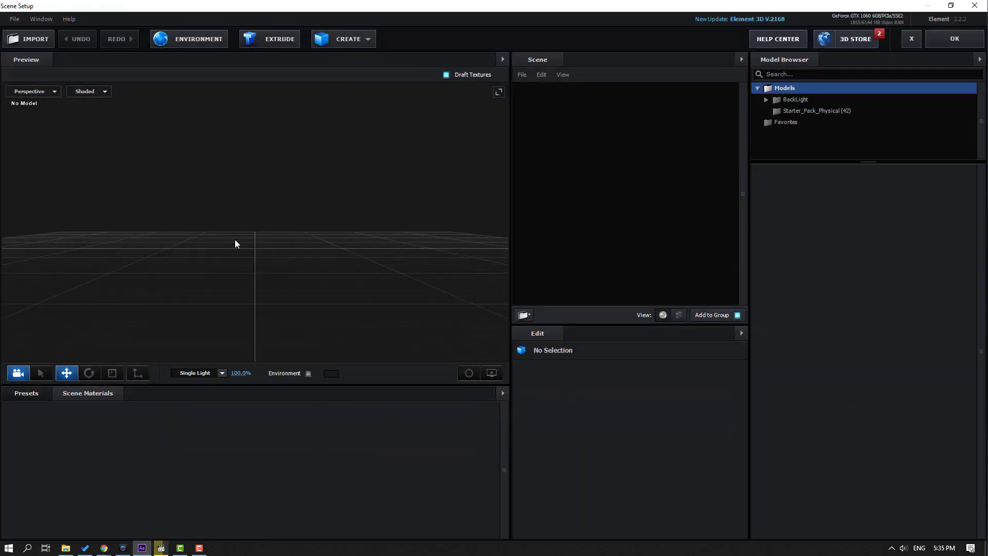
{"action": "left_click_drag", "start_coordinate": [235, 240], "coordinate": [342, 123]}
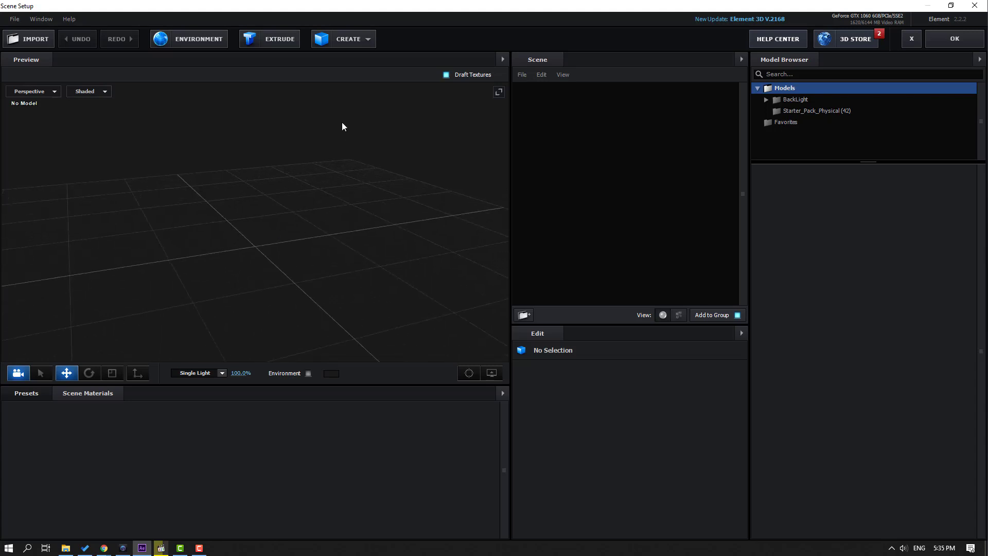
Step: Create a tube model and set its height to 0.21, radius to 0.55 and internal radius to 41%
{"action": "left_click", "coordinate": [356, 39]}
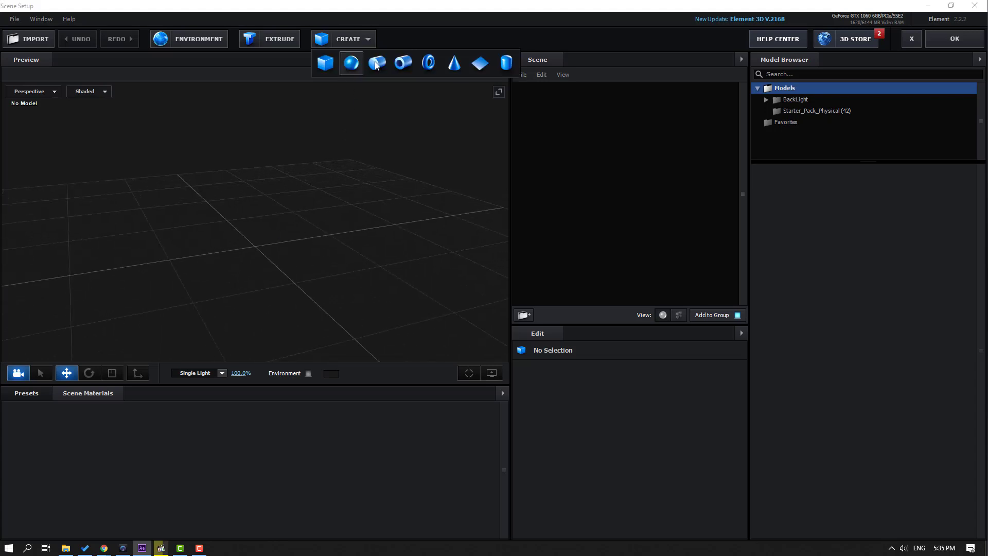
{"action": "left_click", "coordinate": [403, 63]}
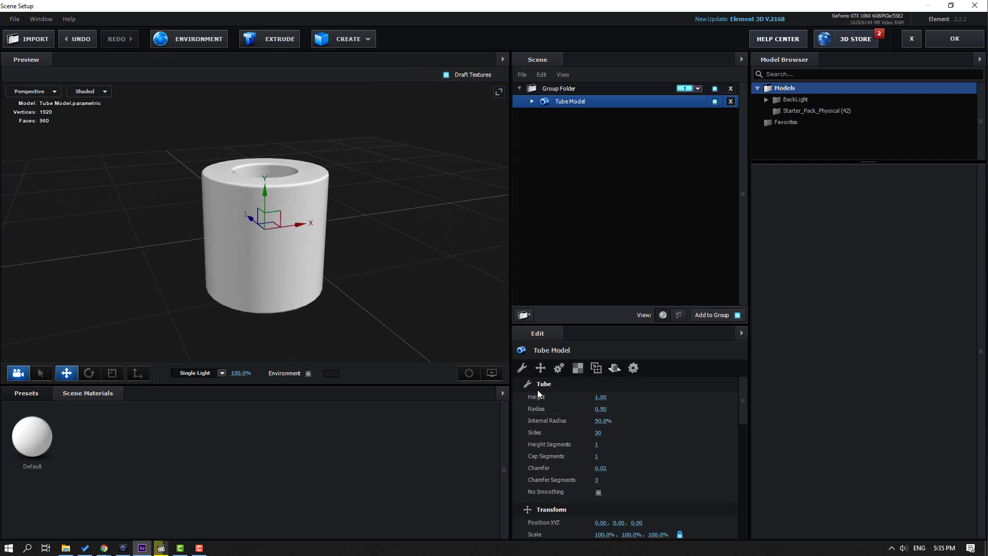
{"action": "left_click_drag", "start_coordinate": [601, 397], "coordinate": [566, 399]}
{"action": "scroll", "coordinate": [213, 269], "scroll_direction": "up", "scroll_amount": 3}
{"action": "left_click_drag", "start_coordinate": [293, 278], "coordinate": [287, 307]}
{"action": "left_click_drag", "start_coordinate": [600, 410], "coordinate": [596, 421]}
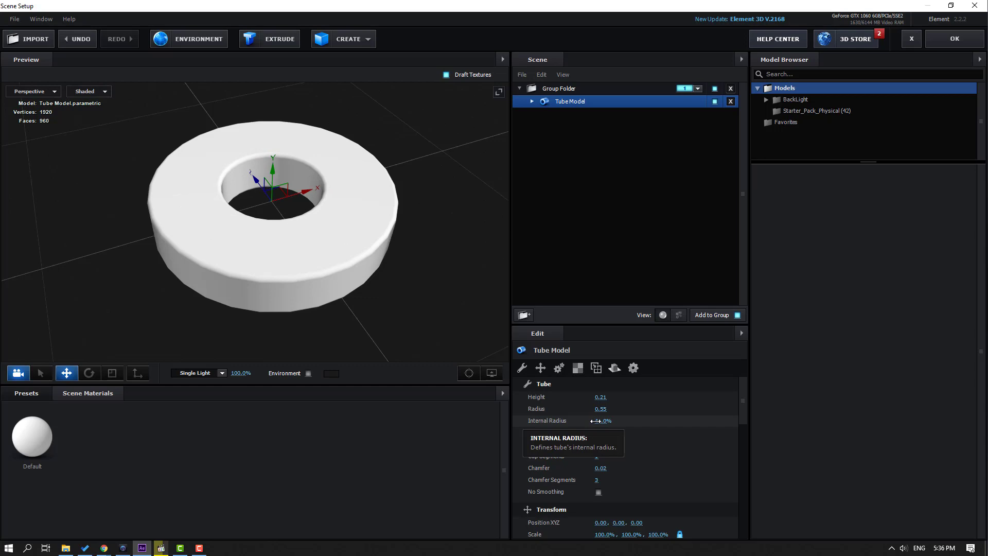
Step: Set the tube's chamfer segments to 60
{"action": "mouse_move", "coordinate": [597, 468]}
{"action": "left_mouse_down"}
{"action": "mouse_move", "coordinate": [586, 468]}
{"action": "mouse_move", "coordinate": [601, 468]}
{"action": "left_mouse_up"}
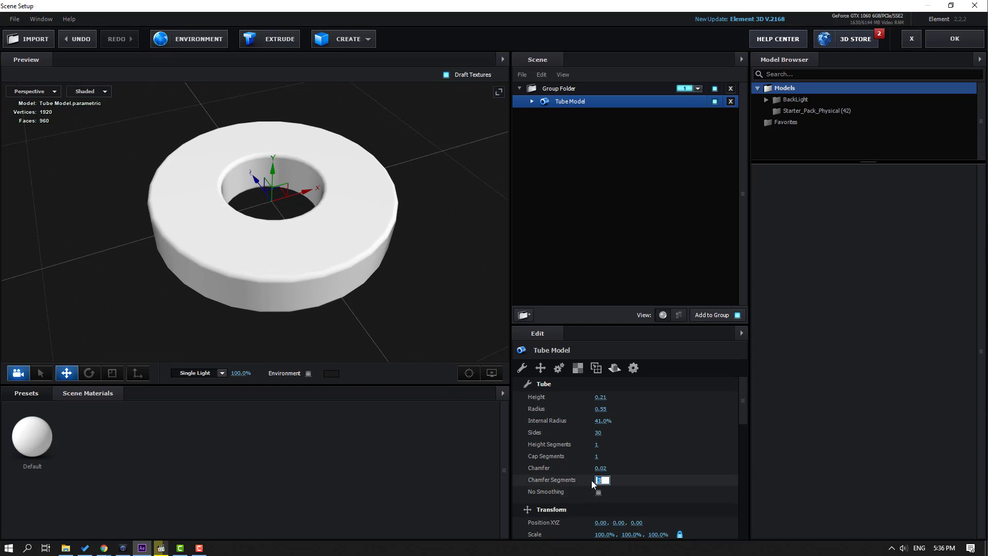
{"action": "type", "text": "60"}
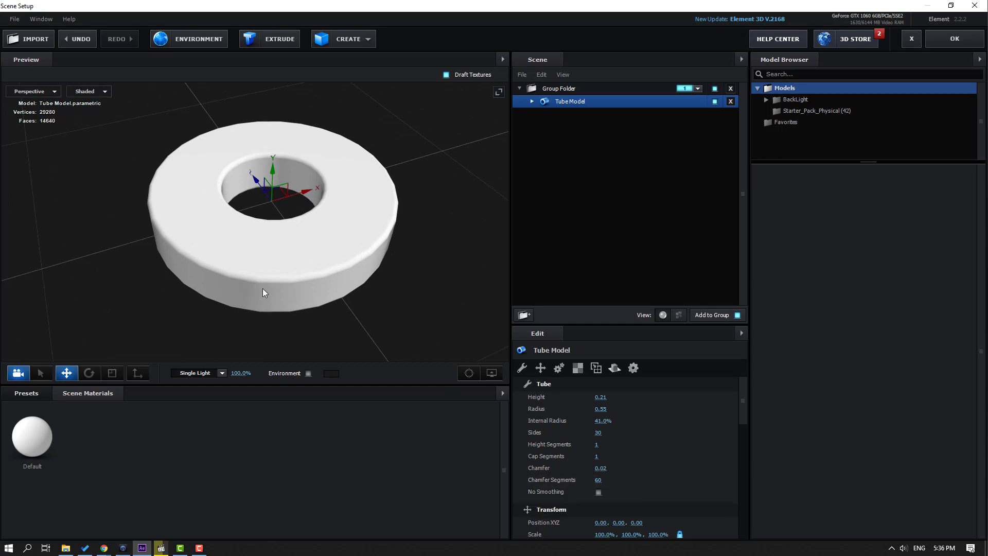
{"action": "scroll", "coordinate": [262, 288], "scroll_direction": "up", "scroll_amount": 3}
{"action": "scroll", "coordinate": [353, 295], "scroll_direction": "down", "scroll_amount": 1}
{"action": "middle_click_drag", "start_coordinate": [353, 295], "coordinate": [316, 294]}
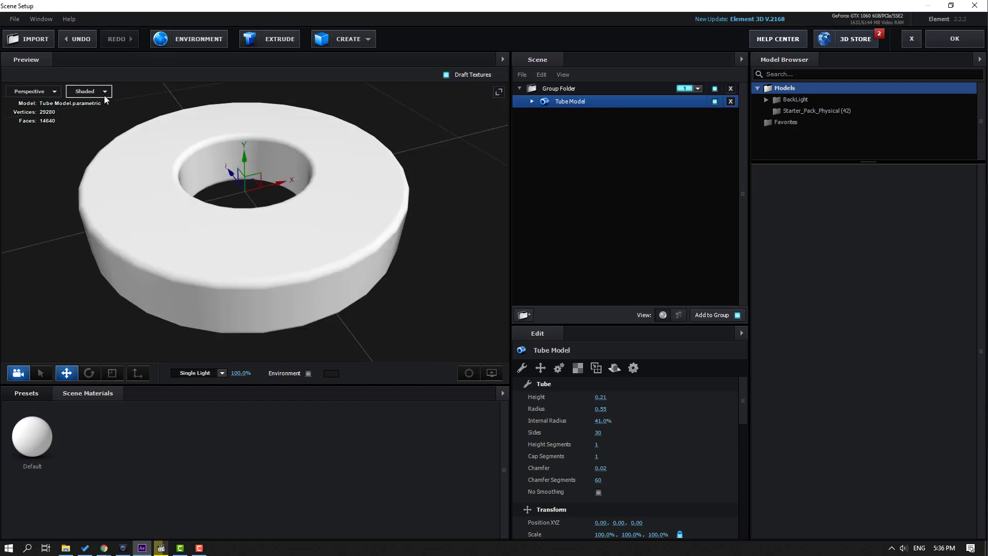
Step: Show the model in wireframe and set the tube's cap segments and height segments to 20 each
{"action": "left_click", "coordinate": [87, 91]}
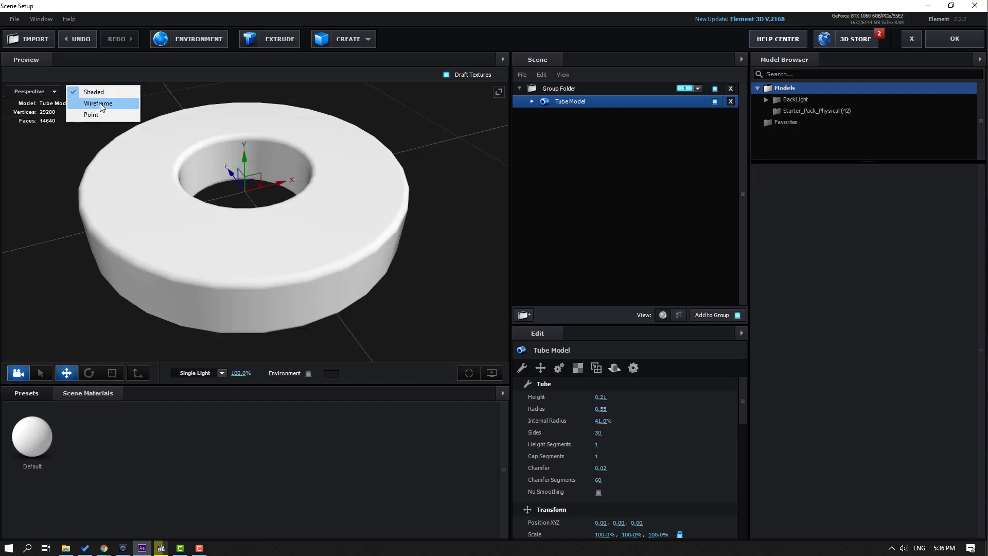
{"action": "left_click", "coordinate": [100, 103]}
{"action": "left_click_drag", "start_coordinate": [316, 246], "coordinate": [329, 279]}
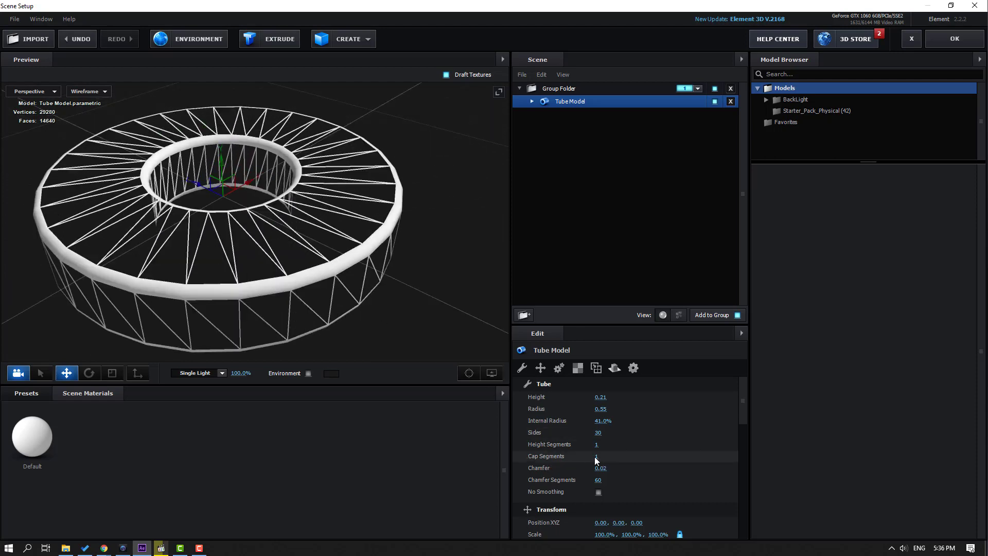
{"action": "key", "text": "Return"}
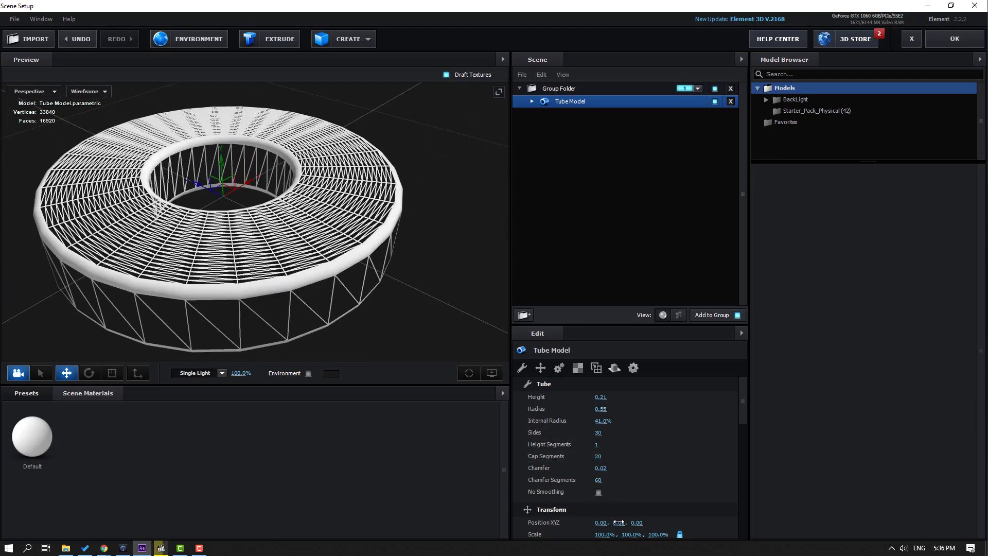
{"action": "type", "text": "20"}
{"action": "key", "text": "Return"}
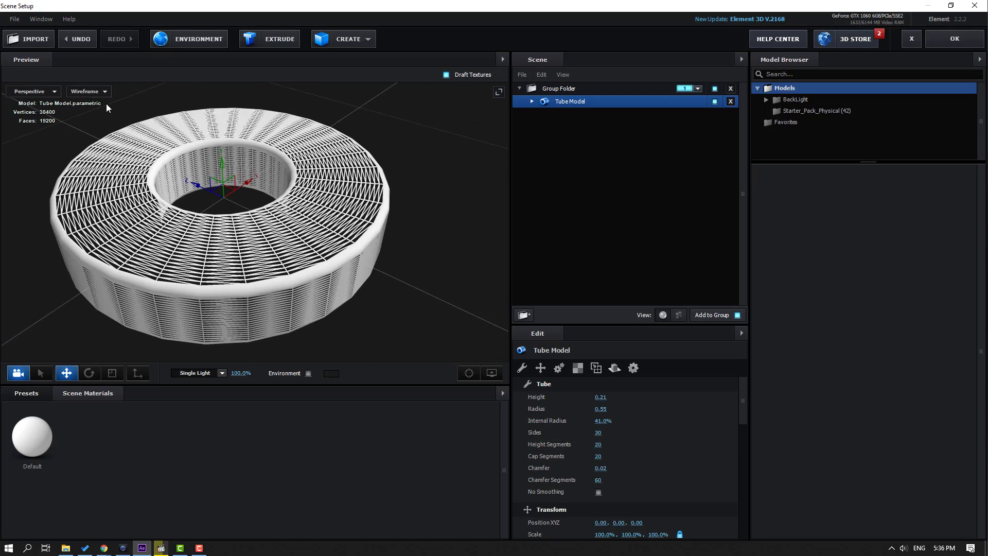
Step: Return the preview to shaded display and set the tube's sides to 60
{"action": "left_click", "coordinate": [91, 91]}
{"action": "scroll", "coordinate": [186, 254], "scroll_direction": "down", "scroll_amount": 3}
{"action": "left_click_drag", "start_coordinate": [186, 254], "coordinate": [207, 254]}
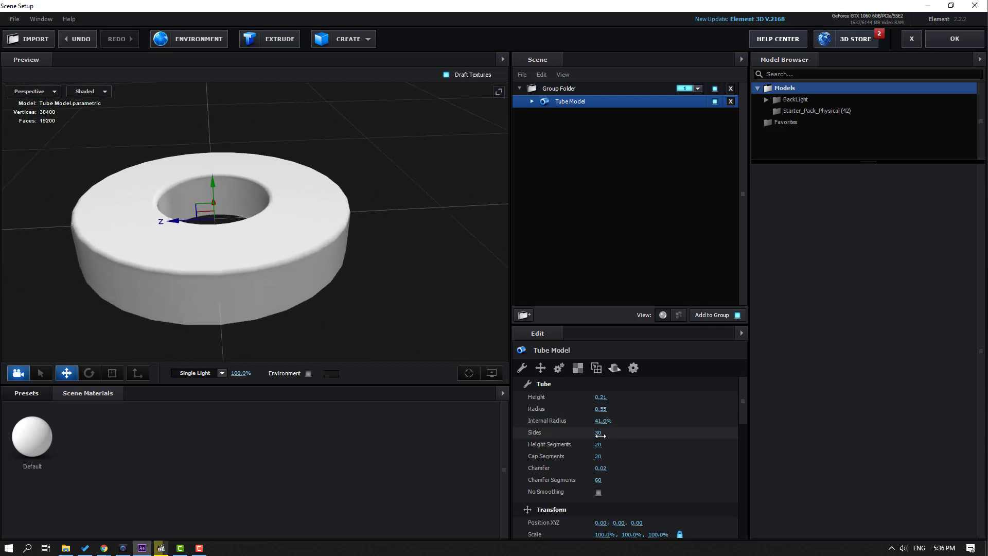
{"action": "type", "text": "60"}
{"action": "key", "text": "Return"}
{"action": "left_click_drag", "start_coordinate": [283, 249], "coordinate": [208, 291]}
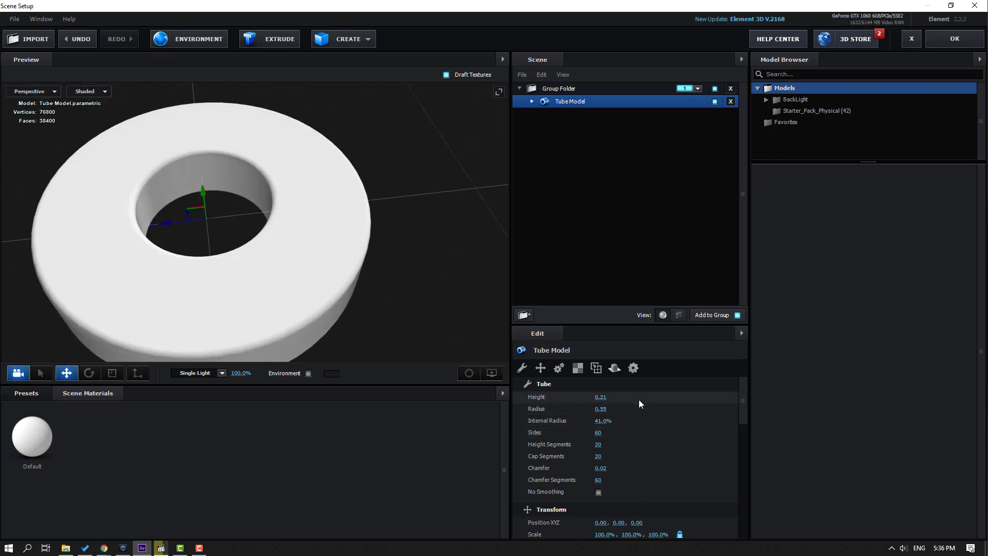
Step: Raise the tube's number of sides to 80
{"action": "left_click", "coordinate": [599, 432]}
{"action": "type", "text": "80"}
{"action": "key", "text": "Return"}
{"action": "left_click_drag", "start_coordinate": [192, 257], "coordinate": [244, 245]}
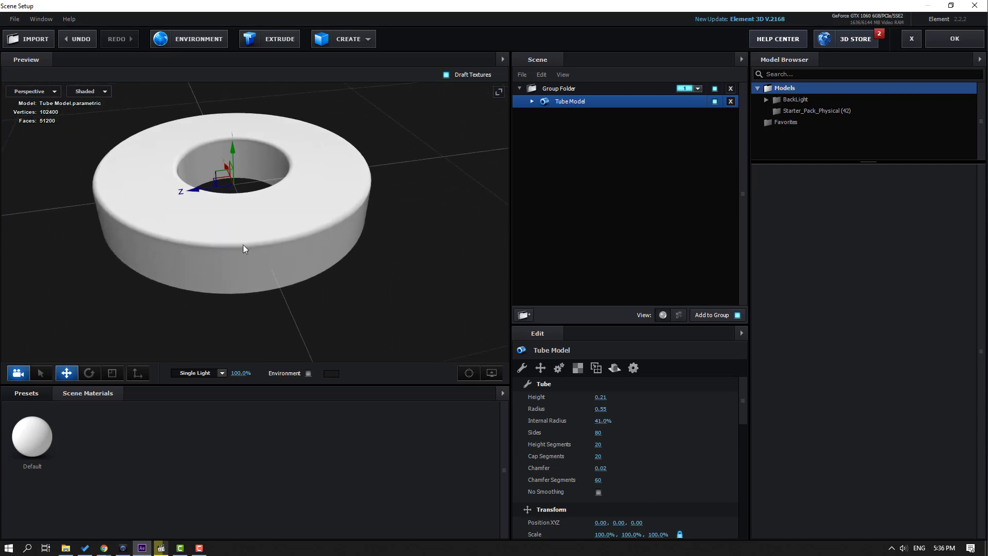
Step: Add a cylinder model, scale it uniformly to about 70.6% and flatten its Y scale to about 9.7%
{"action": "left_click", "coordinate": [348, 39]}
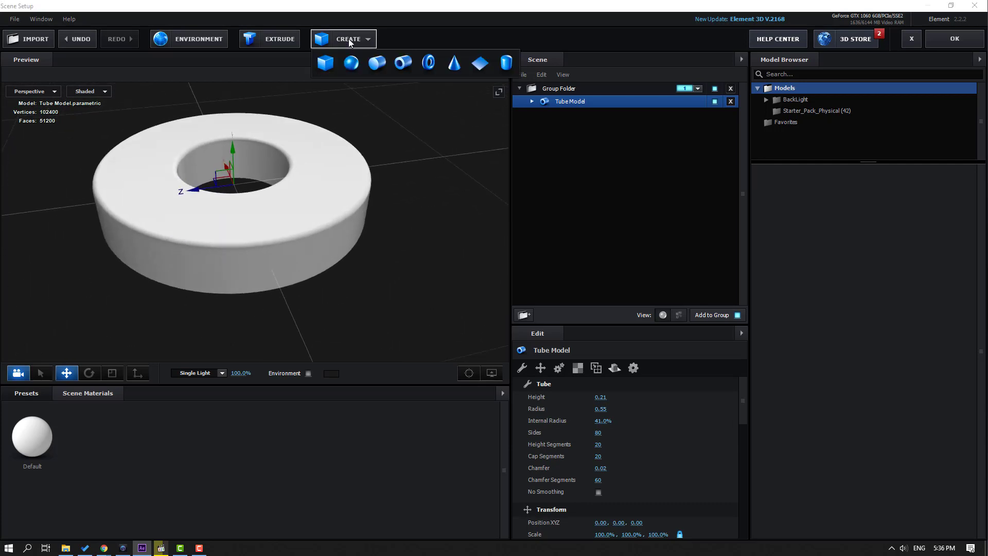
{"action": "left_click", "coordinate": [375, 65]}
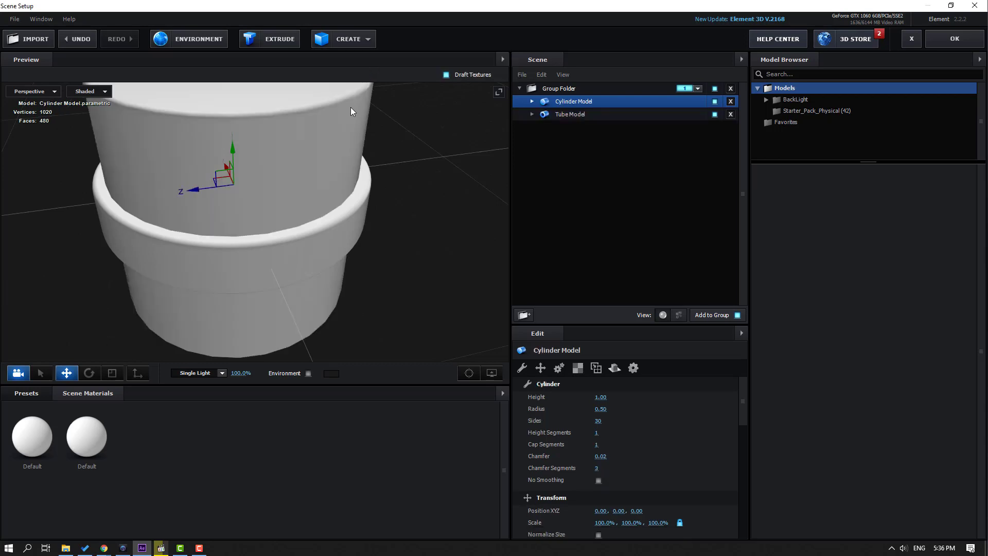
{"action": "left_click", "coordinate": [111, 374]}
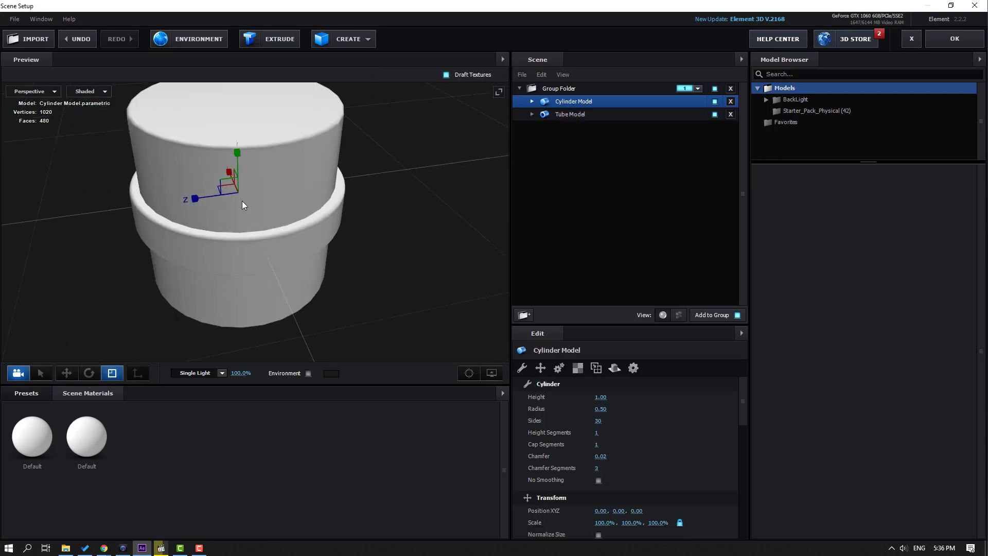
{"action": "left_click_drag", "start_coordinate": [236, 196], "coordinate": [204, 253]}
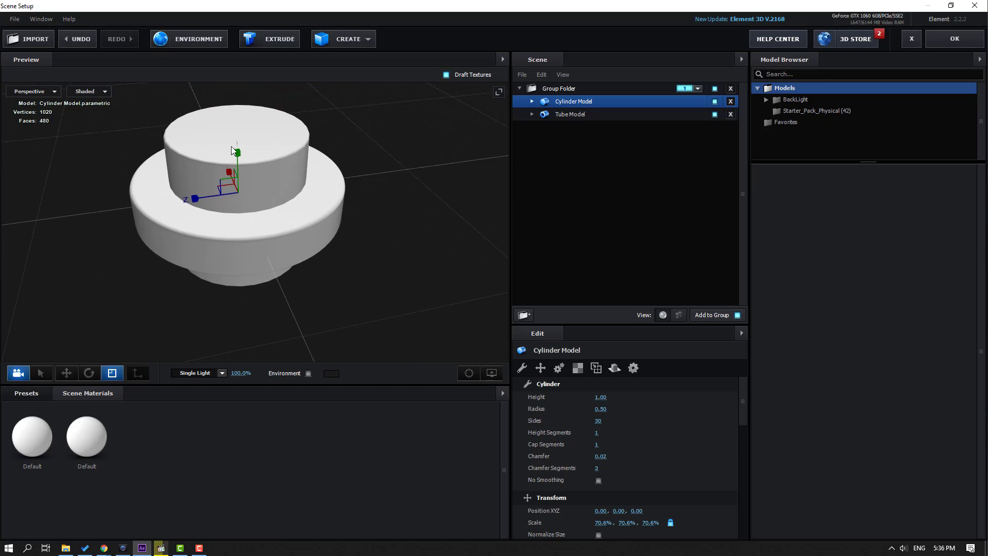
{"action": "left_click_drag", "start_coordinate": [237, 165], "coordinate": [207, 347]}
Step: Lower the flattened cylinder inside the tube to a Y position of about -0.03
{"action": "left_click", "coordinate": [66, 373]}
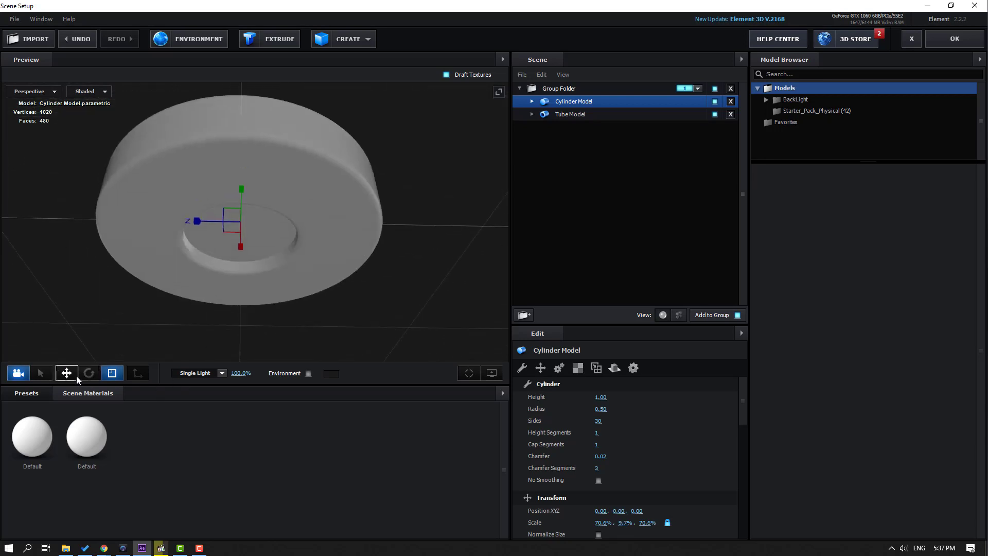
{"action": "left_click_drag", "start_coordinate": [279, 199], "coordinate": [272, 237]}
{"action": "left_click_drag", "start_coordinate": [242, 189], "coordinate": [243, 199]}
{"action": "left_click_drag", "start_coordinate": [345, 181], "coordinate": [360, 274]}
{"action": "middle_click_drag", "start_coordinate": [360, 274], "coordinate": [350, 319]}
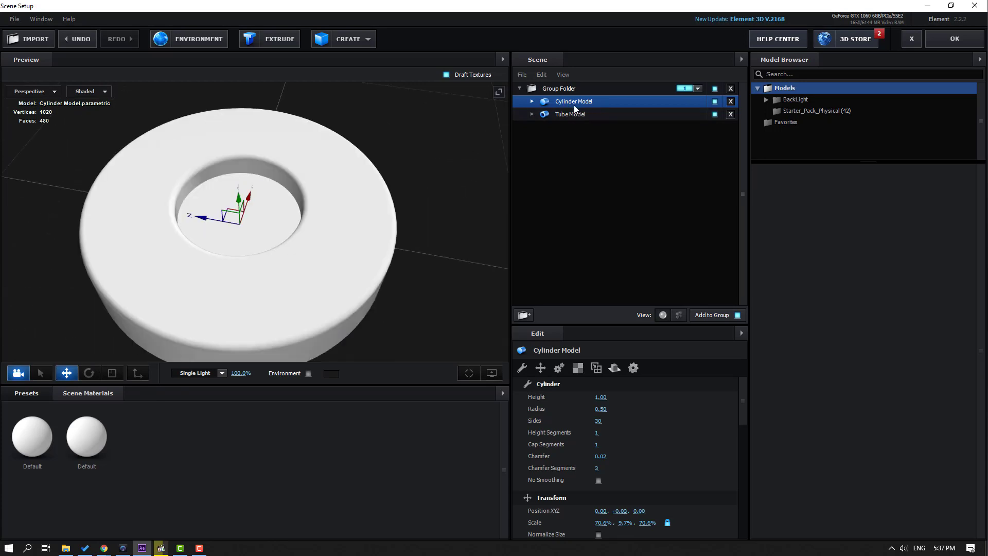
Step: Duplicate the cylinder, raise the copy to about Y 0.03 and scale it to about 39.2%, 12.4%, 39.2% inside the tube's hole
{"action": "key", "text": "ctrl+d"}
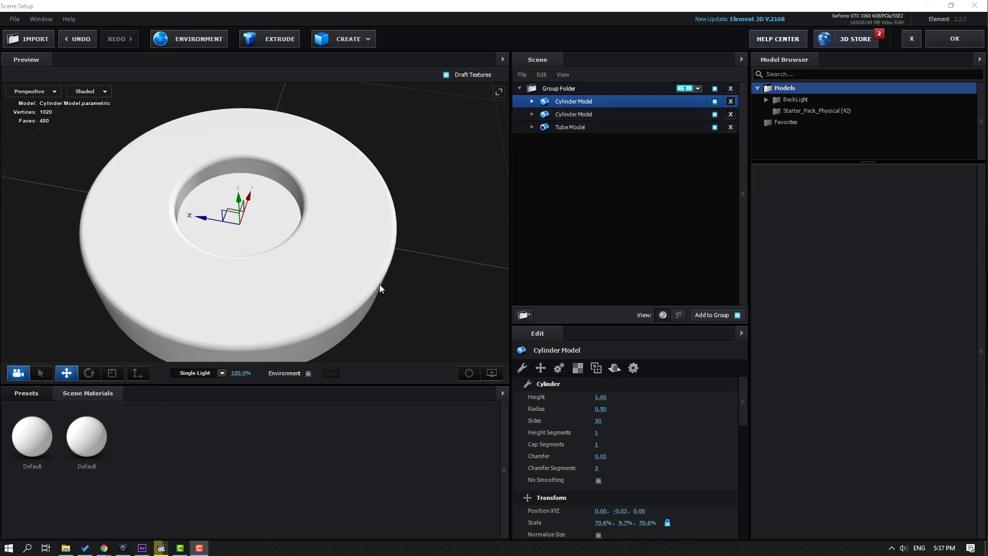
{"action": "left_click_drag", "start_coordinate": [378, 284], "coordinate": [328, 273]}
{"action": "mouse_move", "coordinate": [239, 198]}
{"action": "left_mouse_down"}
{"action": "mouse_move", "coordinate": [239, 155]}
{"action": "mouse_move", "coordinate": [234, 193]}
{"action": "mouse_move", "coordinate": [183, 300]}
{"action": "mouse_move", "coordinate": [252, 119]}
{"action": "mouse_move", "coordinate": [238, 117]}
{"action": "mouse_move", "coordinate": [236, 182]}
{"action": "left_mouse_up"}
{"action": "left_click", "coordinate": [112, 374]}
{"action": "left_click", "coordinate": [71, 379]}
{"action": "left_click_drag", "start_coordinate": [282, 211], "coordinate": [283, 236]}
{"action": "scroll", "coordinate": [283, 236], "scroll_direction": "up", "scroll_amount": 2}
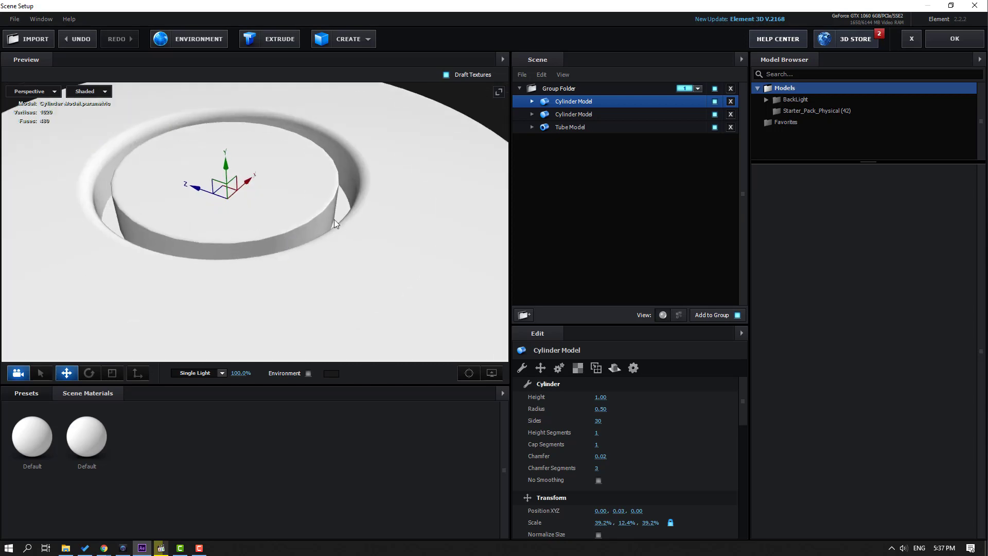
Step: Set the duplicated cylinder's sides to 60, height and cap segments to 20, and chamfer to about 0.07
{"action": "left_click", "coordinate": [599, 420]}
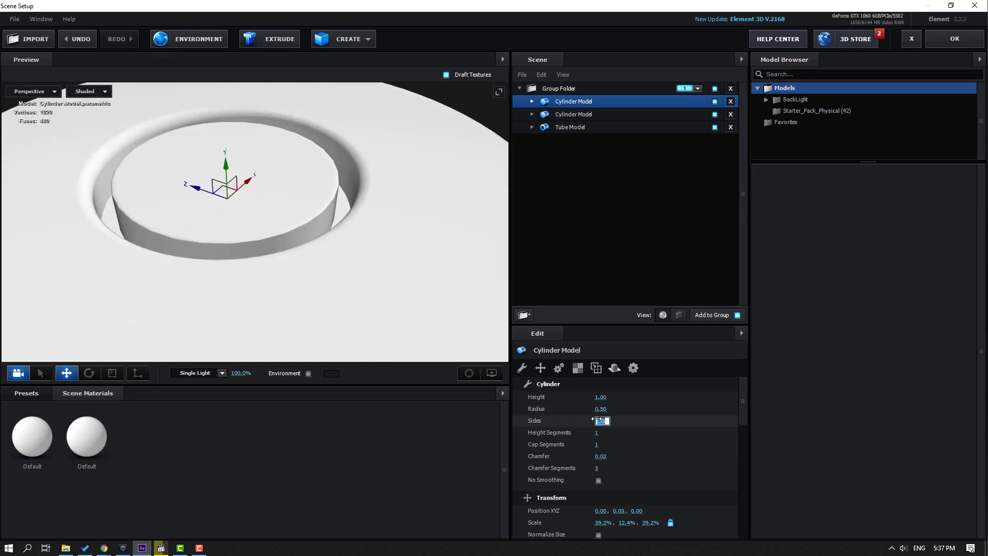
{"action": "type", "text": "60"}
{"action": "key", "text": "Return"}
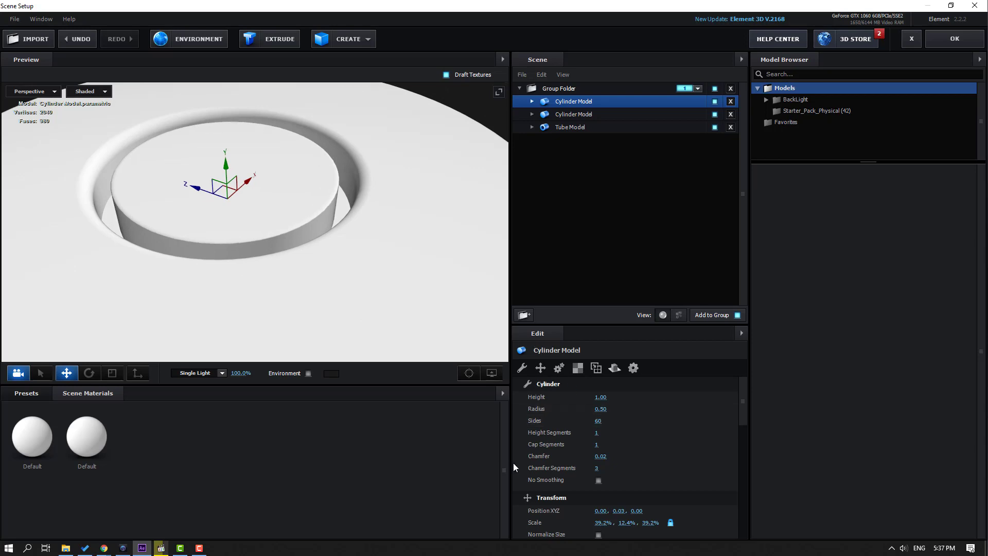
{"action": "type", "text": "20"}
{"action": "key", "text": "Return"}
{"action": "type", "text": "20"}
{"action": "key", "text": "Return"}
{"action": "left_click_drag", "start_coordinate": [601, 455], "coordinate": [604, 451]}
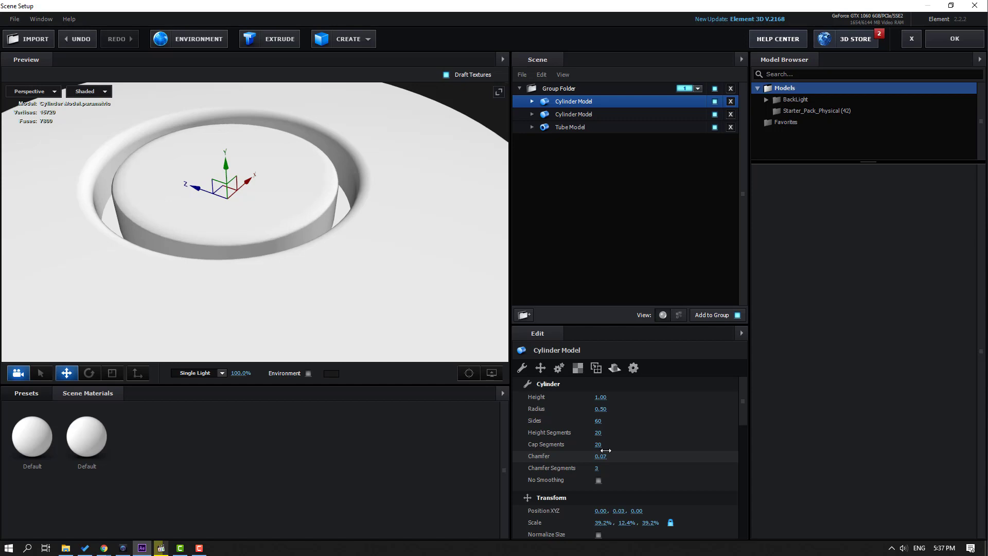
Step: Turn on ambient occlusion in the preview's view options and inspect the model's shading
{"action": "left_click", "coordinate": [491, 373]}
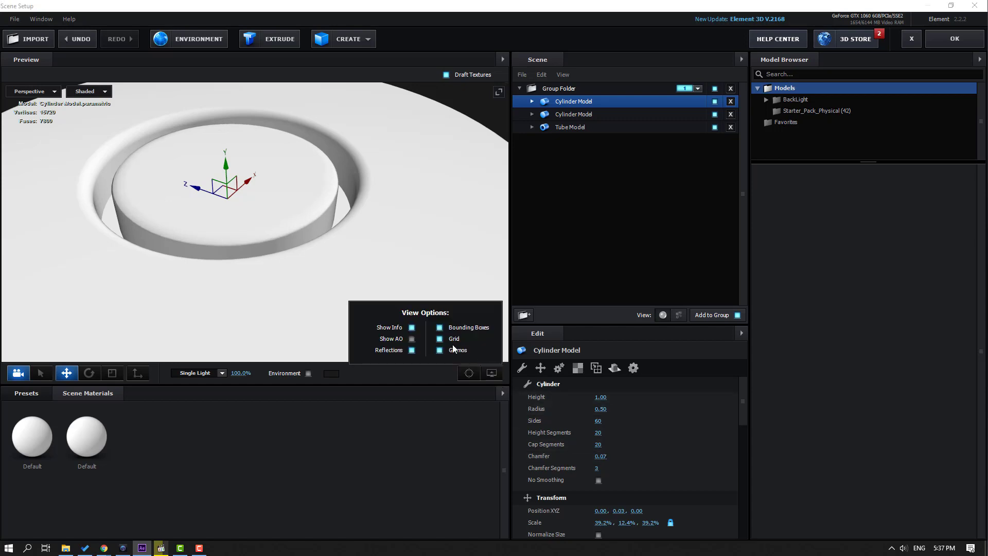
{"action": "left_click", "coordinate": [412, 339]}
{"action": "scroll", "coordinate": [385, 150], "scroll_direction": "up", "scroll_amount": 2}
{"action": "scroll", "coordinate": [295, 230], "scroll_direction": "down", "scroll_amount": 4}
{"action": "mouse_move", "coordinate": [294, 229]}
{"action": "left_mouse_down"}
{"action": "mouse_move", "coordinate": [319, 227]}
{"action": "mouse_move", "coordinate": [288, 246]}
{"action": "left_mouse_up"}
{"action": "left_click_drag", "start_coordinate": [358, 221], "coordinate": [208, 251]}
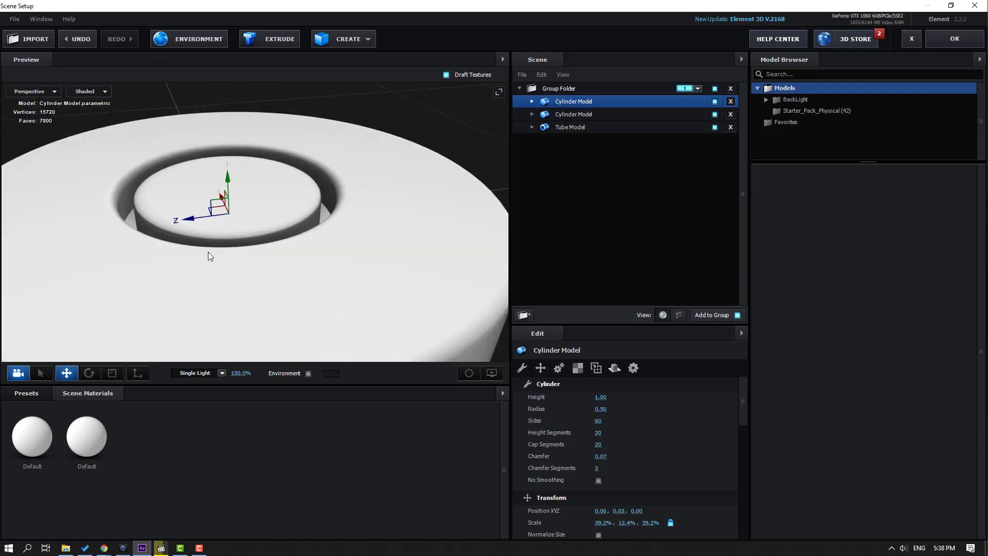
Step: Increase the tube's internal radius slightly to widen the gap around the inner cylinder
{"action": "scroll", "coordinate": [208, 252], "scroll_direction": "down", "scroll_amount": 3}
{"action": "left_click_drag", "start_coordinate": [266, 223], "coordinate": [252, 257]}
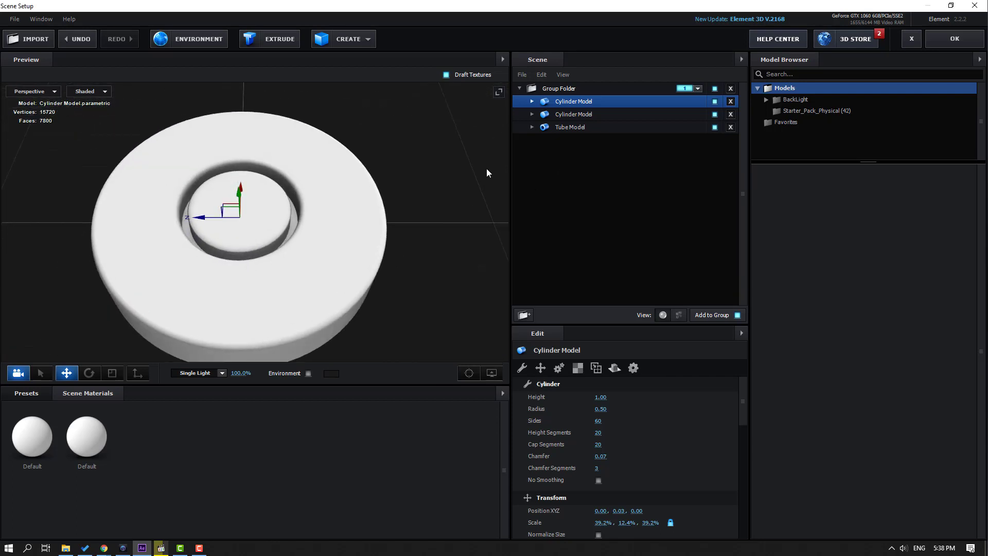
{"action": "left_click", "coordinate": [572, 127]}
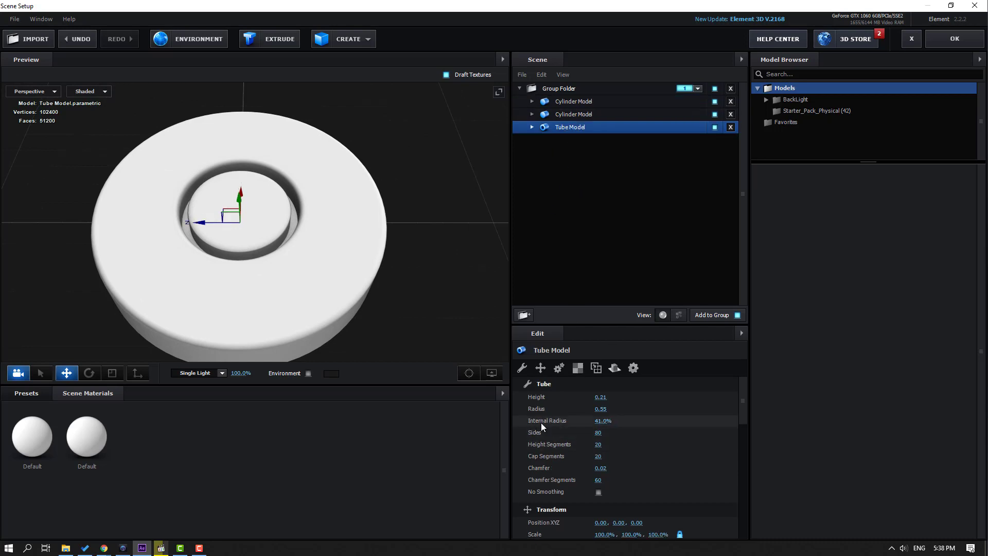
{"action": "left_click_drag", "start_coordinate": [601, 422], "coordinate": [602, 422]}
Step: Set the upper inner cylinder's radius to about 0.59 so it nearly fills the tube's hole
{"action": "left_click", "coordinate": [572, 100]}
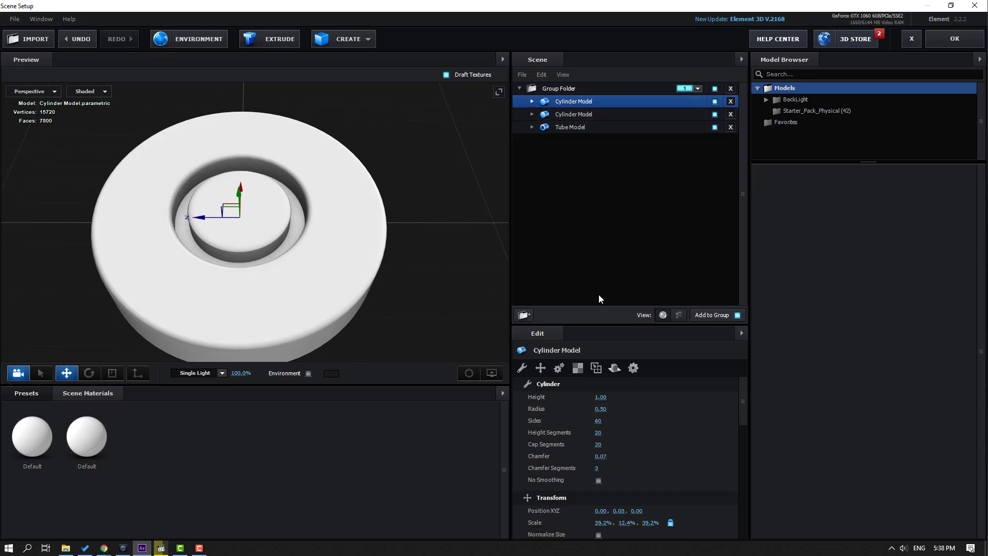
{"action": "left_click_drag", "start_coordinate": [600, 409], "coordinate": [612, 409]}
{"action": "left_click_drag", "start_coordinate": [273, 264], "coordinate": [296, 249]}
{"action": "scroll", "coordinate": [292, 252], "scroll_direction": "up", "scroll_amount": 3}
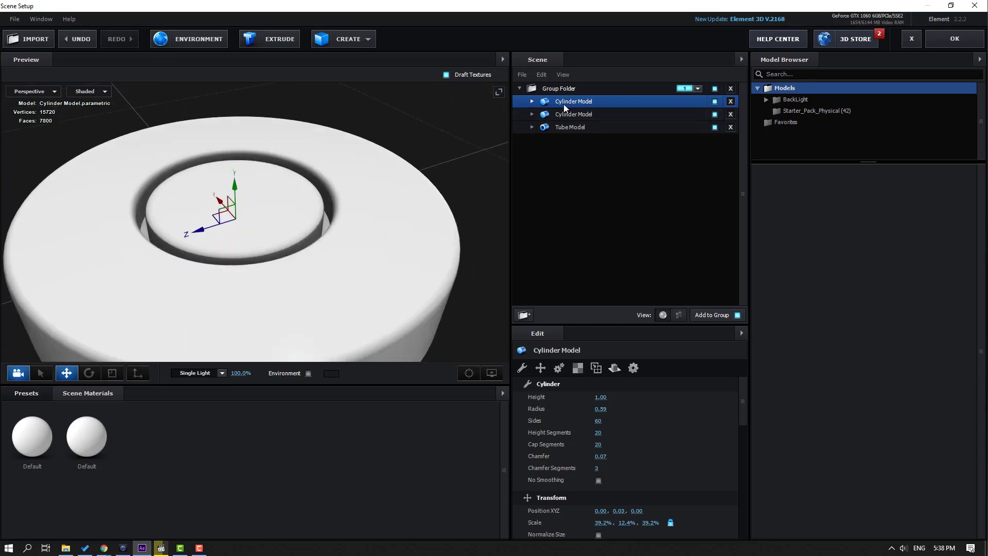
Step: Duplicate the upper inner cylinder, raise the copy to about Y 0.20, and set its height to 1.02 and radius to about 0.37
{"action": "key", "text": "ctrl+d"}
{"action": "scroll", "coordinate": [227, 218], "scroll_direction": "down", "scroll_amount": 1}
{"action": "left_click_drag", "start_coordinate": [232, 258], "coordinate": [233, 226]}
{"action": "left_click_drag", "start_coordinate": [234, 191], "coordinate": [234, 130]}
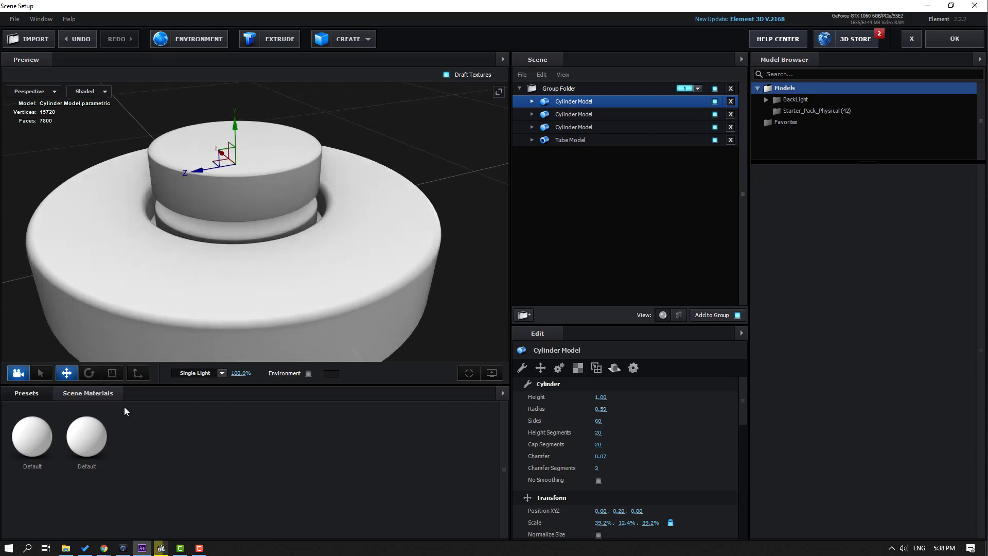
{"action": "left_click_drag", "start_coordinate": [601, 397], "coordinate": [592, 409]}
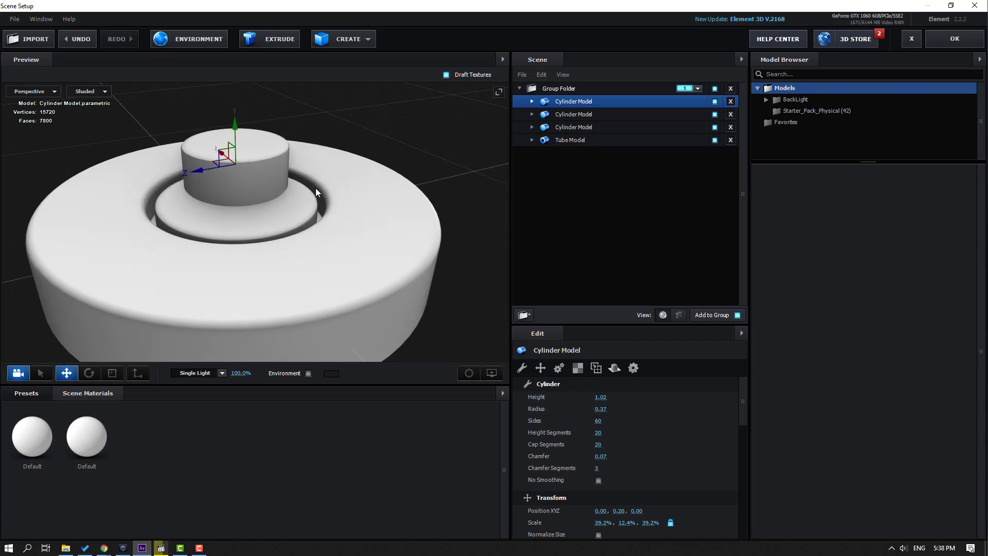
Step: Lower the new top cylinder to about Y 0.07 and set its radius to about 0.32, forming a small central button
{"action": "left_click_drag", "start_coordinate": [229, 130], "coordinate": [232, 170]}
{"action": "left_click_drag", "start_coordinate": [600, 409], "coordinate": [596, 410]}
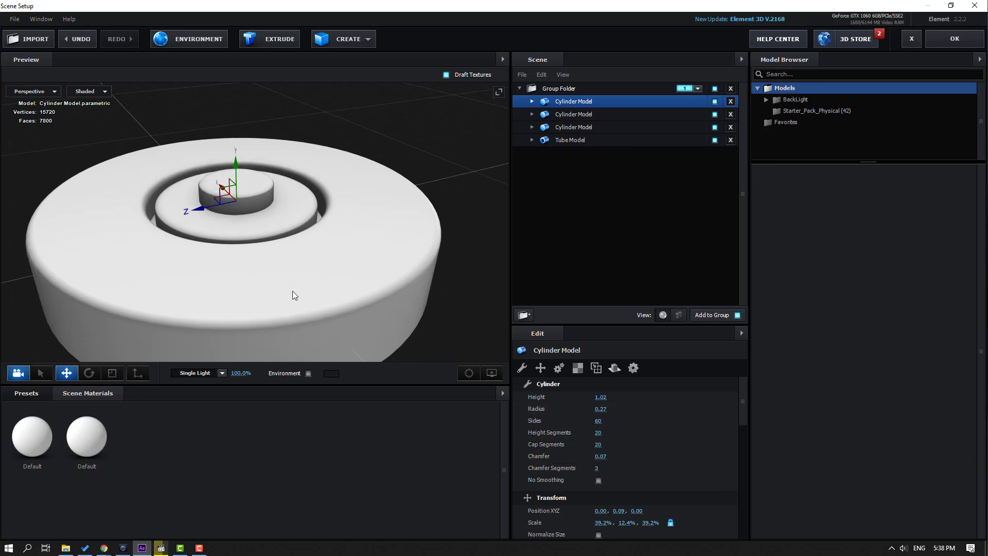
{"action": "left_click_drag", "start_coordinate": [293, 291], "coordinate": [319, 342]}
{"action": "left_click_drag", "start_coordinate": [394, 264], "coordinate": [352, 293]}
{"action": "left_click_drag", "start_coordinate": [599, 411], "coordinate": [607, 410]}
{"action": "left_click_drag", "start_coordinate": [233, 223], "coordinate": [233, 167]}
{"action": "left_click_drag", "start_coordinate": [287, 235], "coordinate": [195, 338]}
Step: Browse the Physical and Metal material presets and apply 5 Years Old to the tube
{"action": "left_click", "coordinate": [40, 393]}
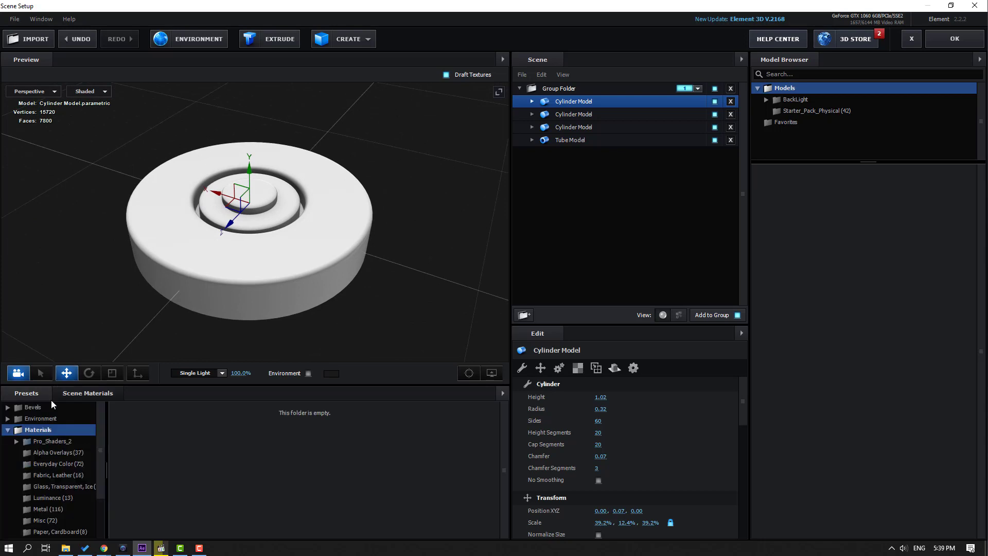
{"action": "scroll", "coordinate": [78, 458], "scroll_direction": "down", "scroll_amount": 3}
{"action": "left_click", "coordinate": [38, 499]}
{"action": "scroll", "coordinate": [249, 483], "scroll_direction": "down", "scroll_amount": 2}
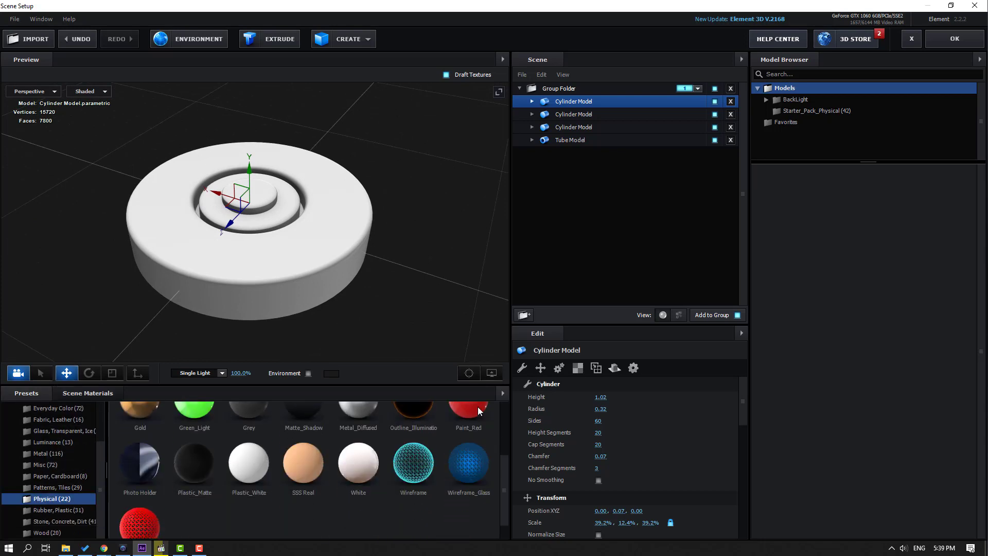
{"action": "mouse_move", "coordinate": [99, 469]}
{"action": "left_mouse_down"}
{"action": "mouse_move", "coordinate": [101, 443]}
{"action": "mouse_move", "coordinate": [100, 477]}
{"action": "left_mouse_up"}
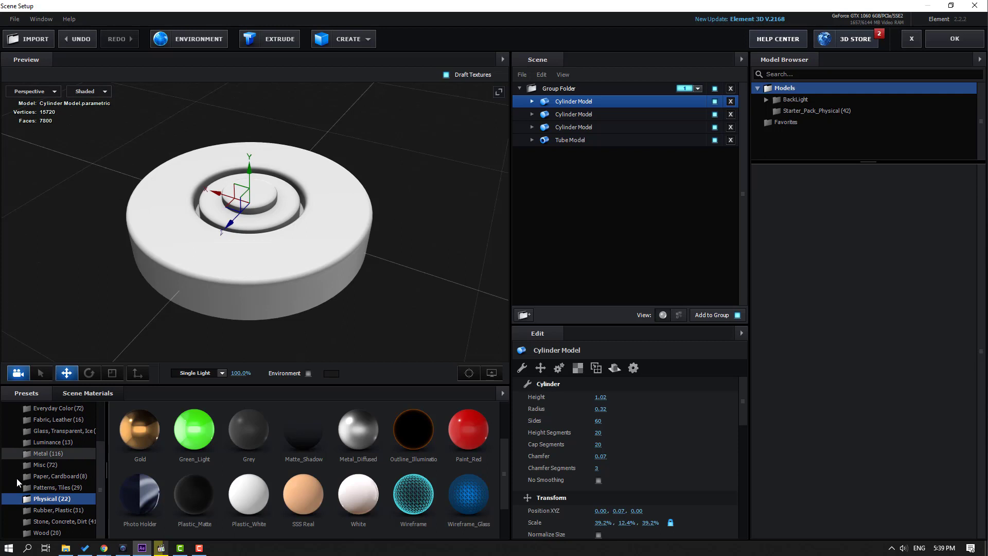
{"action": "left_click", "coordinate": [50, 453]}
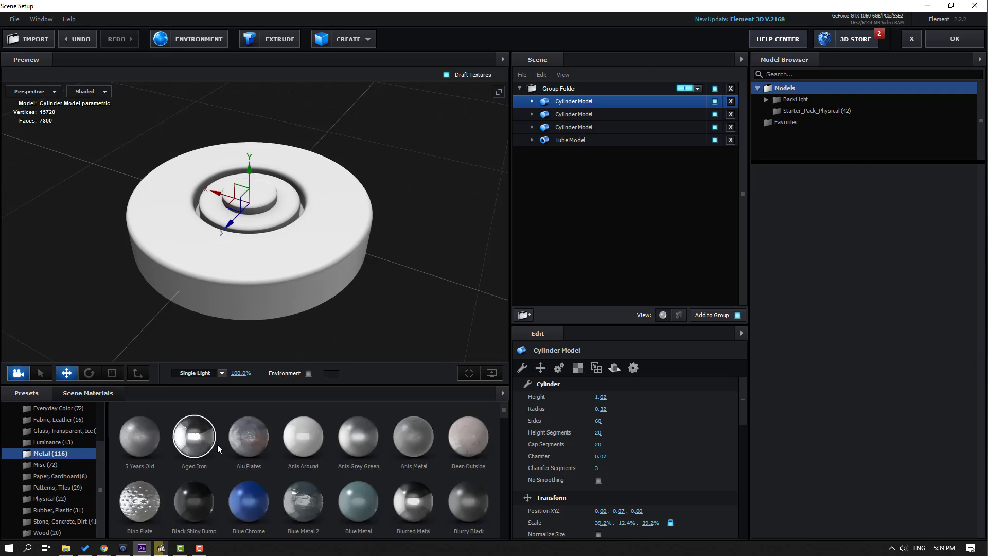
{"action": "left_click_drag", "start_coordinate": [136, 443], "coordinate": [163, 273]}
{"action": "scroll", "coordinate": [251, 310], "scroll_direction": "up", "scroll_amount": 3}
{"action": "mouse_move", "coordinate": [250, 310]}
{"action": "left_mouse_down"}
{"action": "mouse_move", "coordinate": [304, 292]}
{"action": "mouse_move", "coordinate": [239, 282]}
{"action": "mouse_move", "coordinate": [251, 295]}
{"action": "left_mouse_up"}
Step: Load the Default_blurred environment from the V1_Environment presets and show it as the preview background
{"action": "scroll", "coordinate": [52, 430], "scroll_direction": "up", "scroll_amount": 3}
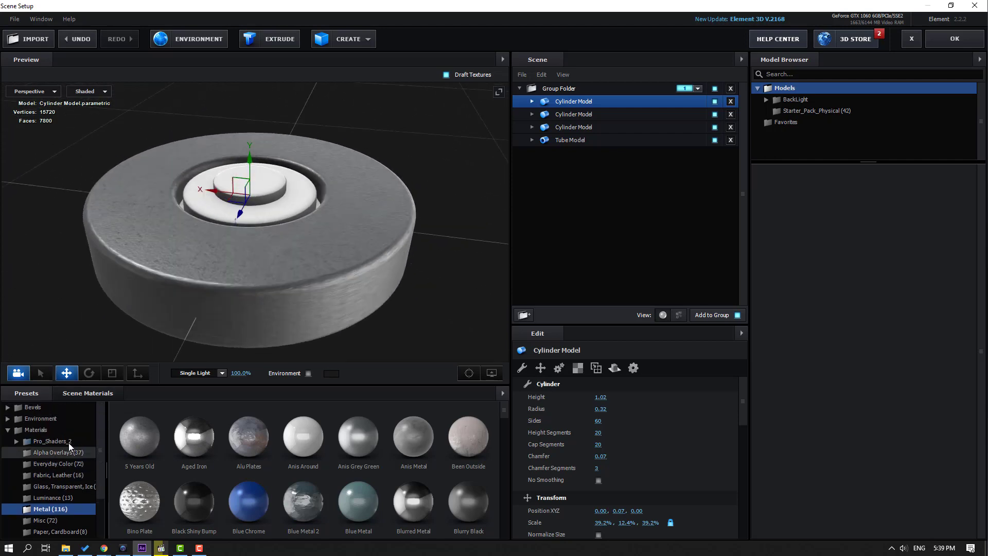
{"action": "left_click", "coordinate": [38, 419]}
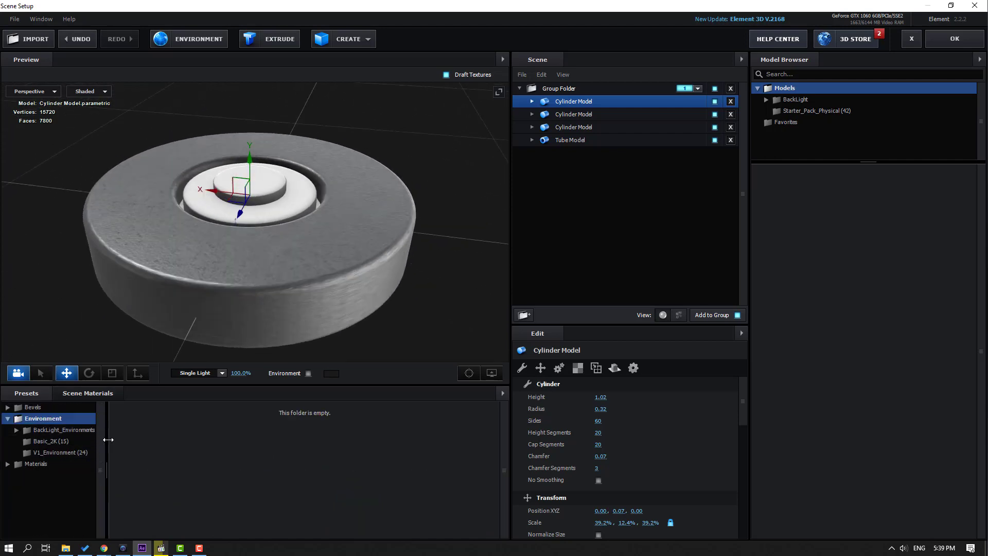
{"action": "left_click", "coordinate": [51, 451]}
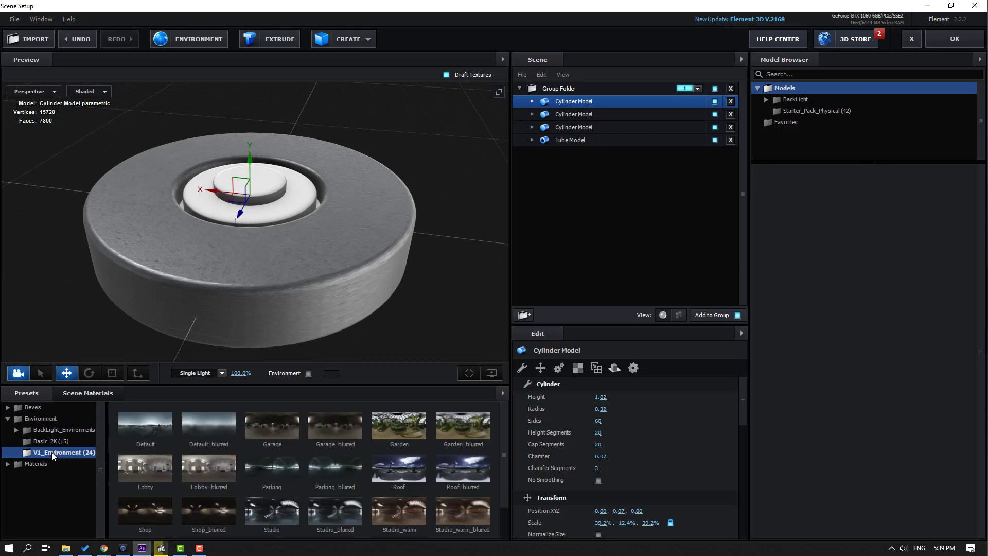
{"action": "left_click", "coordinate": [205, 428]}
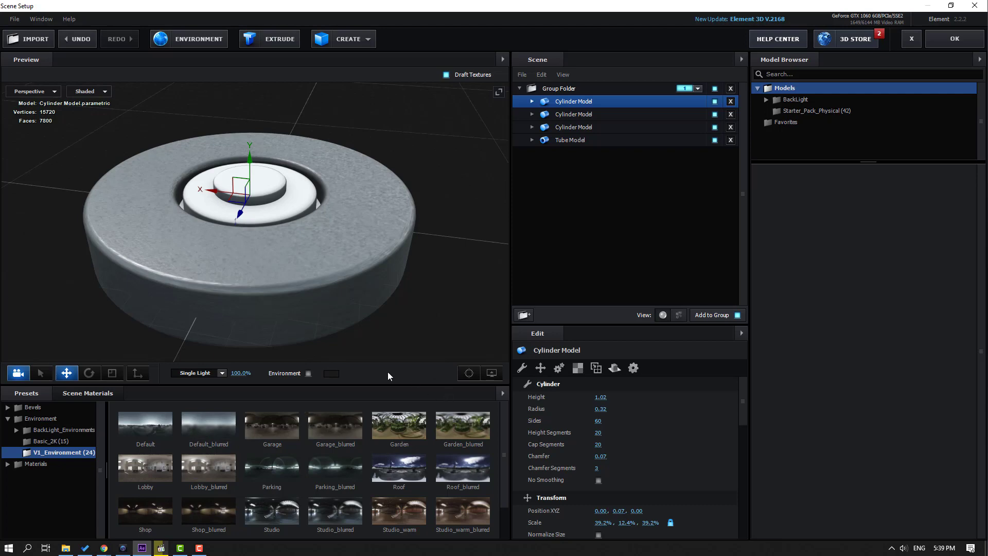
{"action": "left_click", "coordinate": [307, 373]}
{"action": "scroll", "coordinate": [332, 273], "scroll_direction": "down", "scroll_amount": 3}
{"action": "left_click_drag", "start_coordinate": [284, 273], "coordinate": [318, 271]}
Step: Hide the grid in the preview and inspect the model against the environment background
{"action": "left_click", "coordinate": [496, 377]}
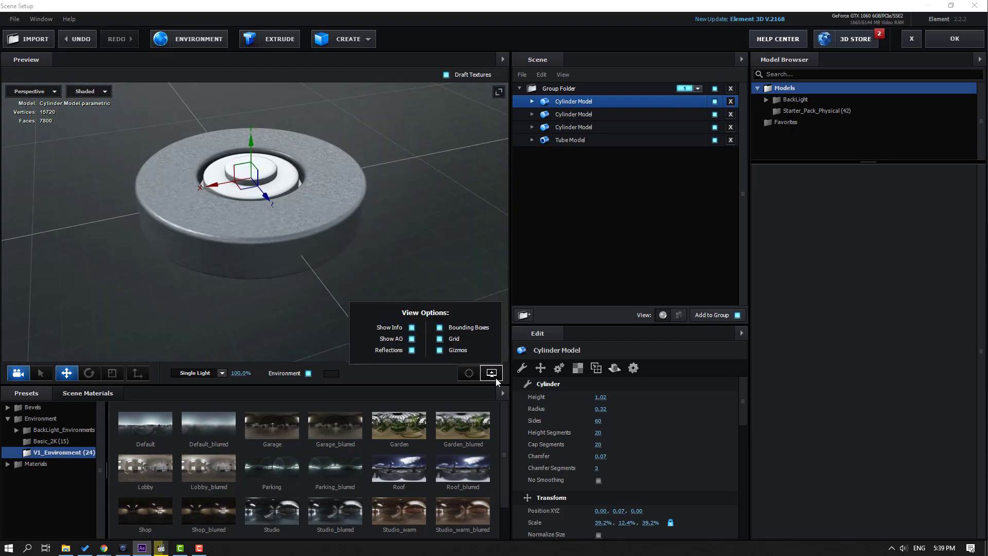
{"action": "left_click", "coordinate": [441, 339]}
{"action": "scroll", "coordinate": [319, 255], "scroll_direction": "up", "scroll_amount": 2}
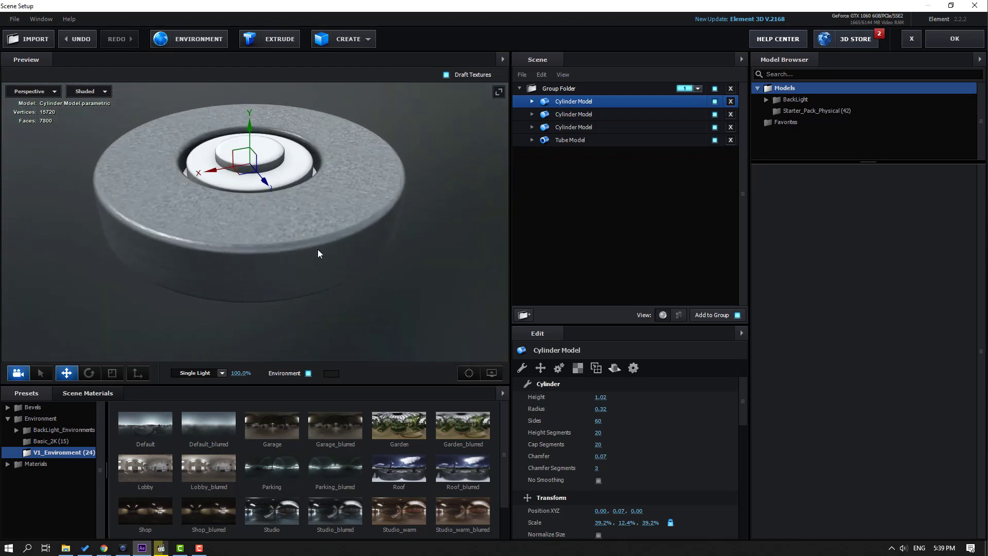
{"action": "left_click_drag", "start_coordinate": [317, 249], "coordinate": [335, 237]}
{"action": "scroll", "coordinate": [334, 237], "scroll_direction": "up", "scroll_amount": 2}
{"action": "scroll", "coordinate": [328, 239], "scroll_direction": "down", "scroll_amount": 3}
{"action": "scroll", "coordinate": [328, 234], "scroll_direction": "up", "scroll_amount": 2}
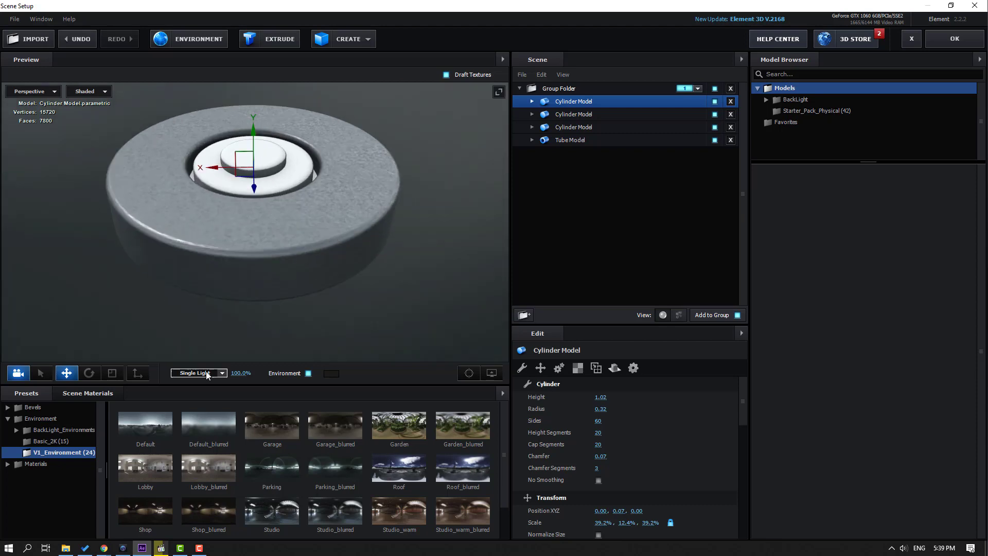
Step: Apply the Dull Metal preset from the Metal materials to the tube and check its surface up close
{"action": "left_click", "coordinate": [8, 463]}
{"action": "scroll", "coordinate": [21, 499], "scroll_direction": "down", "scroll_amount": 5}
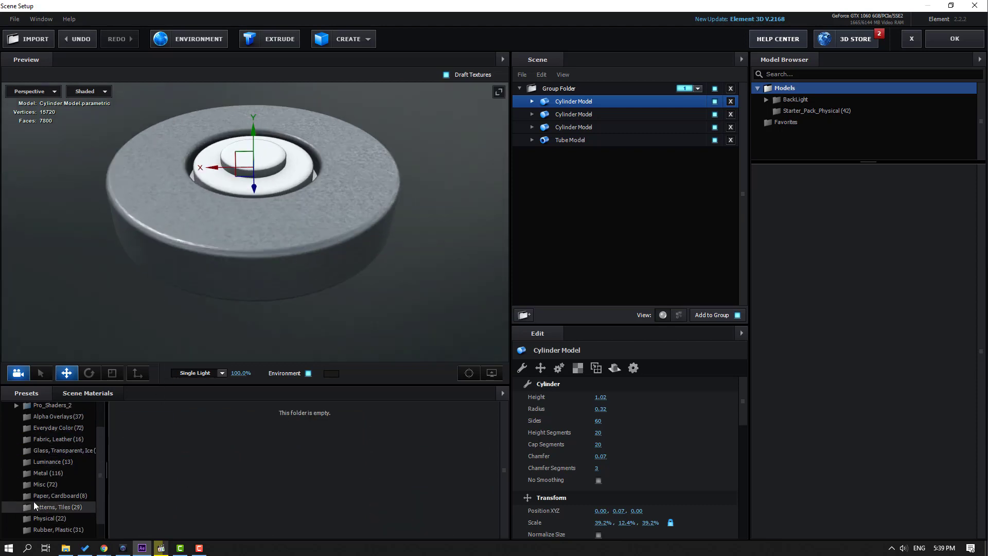
{"action": "left_click", "coordinate": [45, 473]}
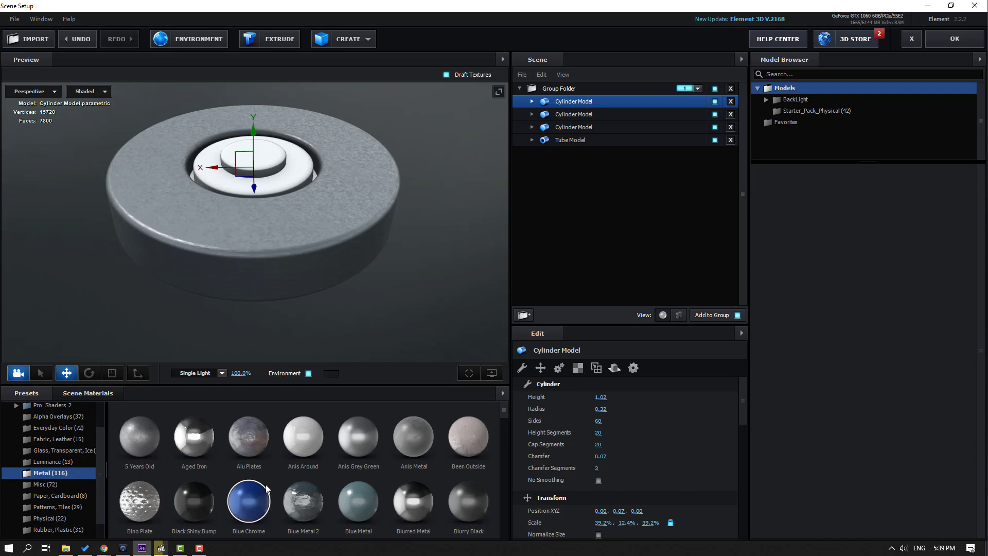
{"action": "scroll", "coordinate": [268, 476], "scroll_direction": "down", "scroll_amount": 3}
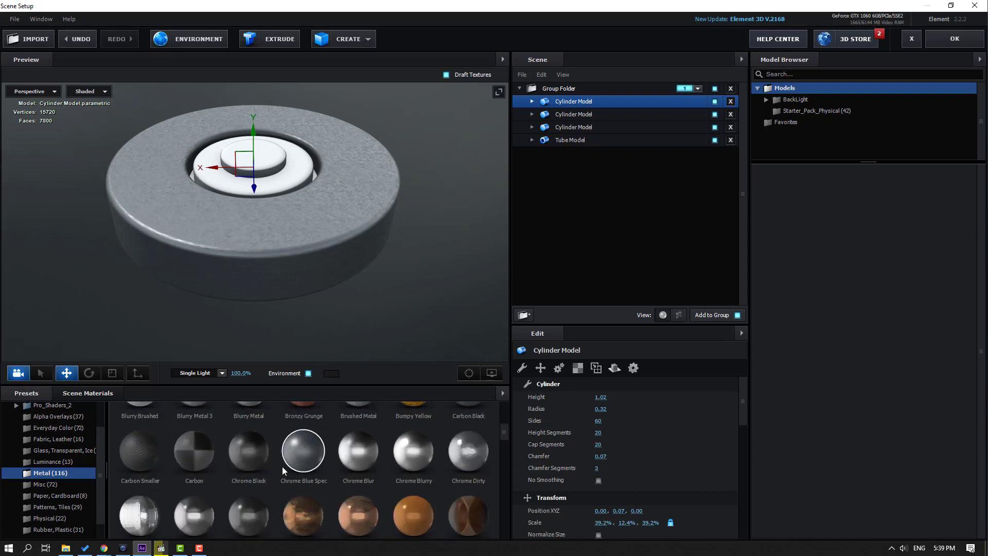
{"action": "scroll", "coordinate": [283, 478], "scroll_direction": "down", "scroll_amount": 4}
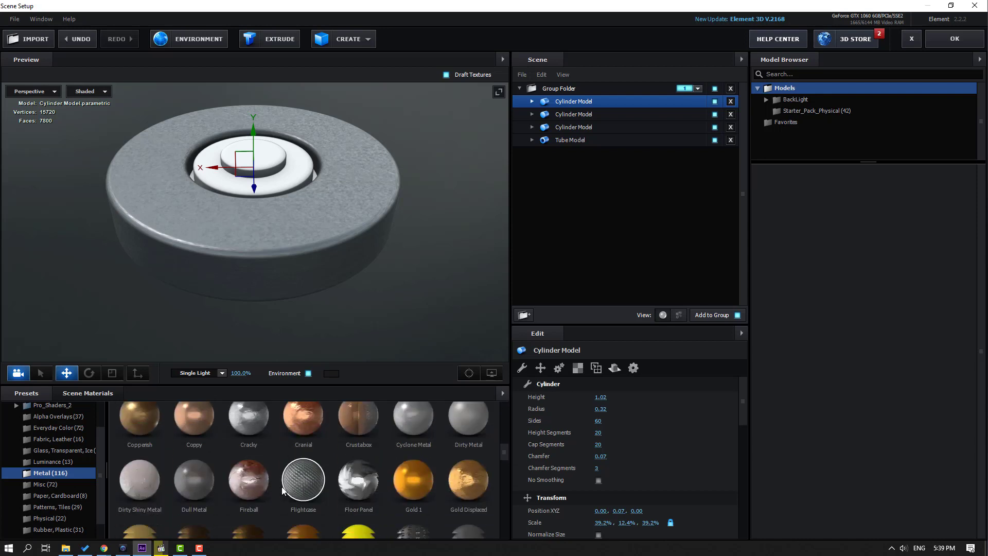
{"action": "left_click_drag", "start_coordinate": [194, 430], "coordinate": [160, 216]}
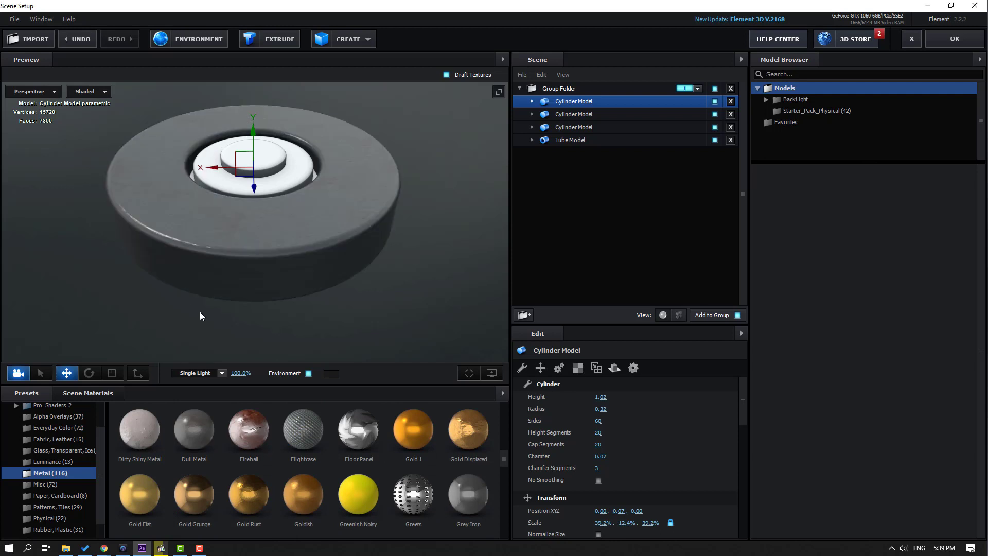
{"action": "scroll", "coordinate": [255, 252], "scroll_direction": "up", "scroll_amount": 2}
{"action": "scroll", "coordinate": [255, 262], "scroll_direction": "up", "scroll_amount": 1}
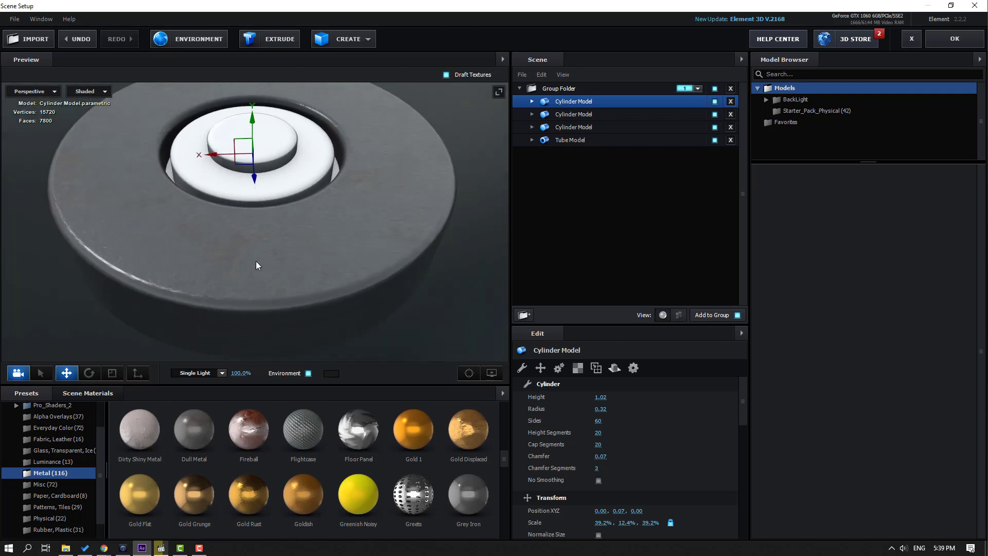
Step: Try the Grunge Black and Hig Bump metal presets on the tube
{"action": "scroll", "coordinate": [228, 477], "scroll_direction": "down", "scroll_amount": 2}
{"action": "scroll", "coordinate": [225, 477], "scroll_direction": "up", "scroll_amount": 1}
{"action": "left_click_drag", "start_coordinate": [234, 466], "coordinate": [356, 423]}
{"action": "scroll", "coordinate": [342, 450], "scroll_direction": "down", "scroll_amount": 1}
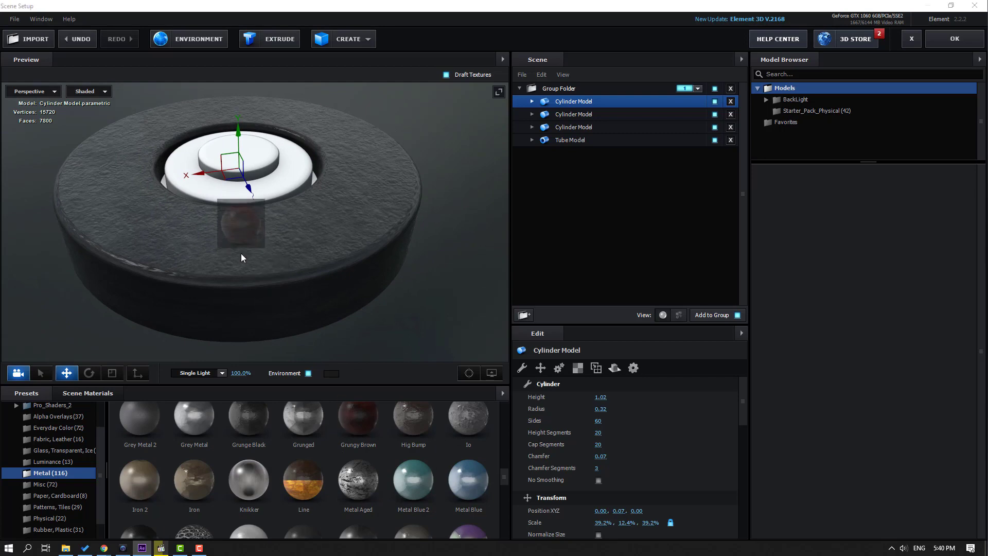
{"action": "scroll", "coordinate": [307, 267], "scroll_direction": "up", "scroll_amount": 2}
{"action": "left_click_drag", "start_coordinate": [406, 394], "coordinate": [279, 265]}
{"action": "scroll", "coordinate": [304, 292], "scroll_direction": "down", "scroll_amount": 2}
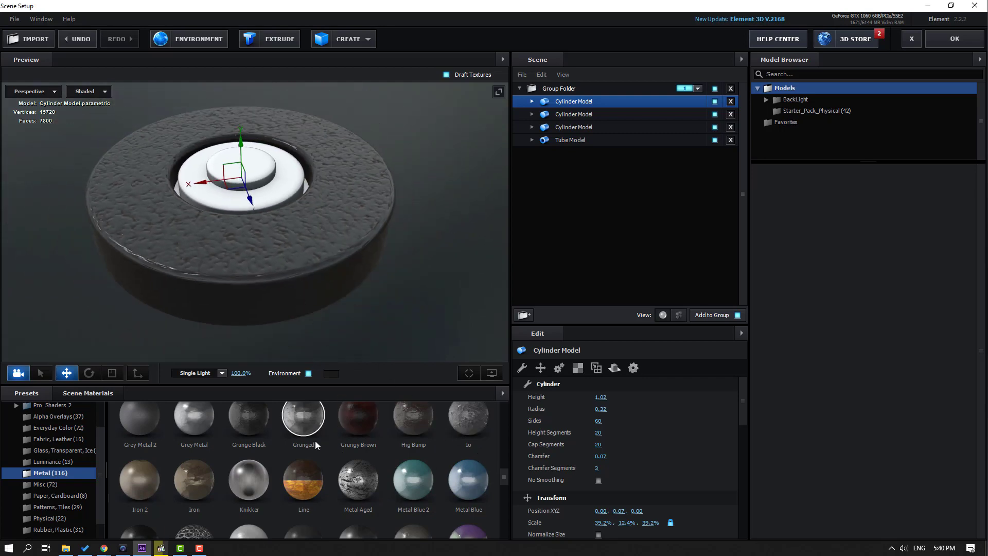
Step: Apply the Metal Bumpy preset to the tube and examine its surface from above
{"action": "scroll", "coordinate": [303, 456], "scroll_direction": "down", "scroll_amount": 4}
{"action": "left_click_drag", "start_coordinate": [136, 411], "coordinate": [190, 231]}
{"action": "scroll", "coordinate": [312, 247], "scroll_direction": "up", "scroll_amount": 3}
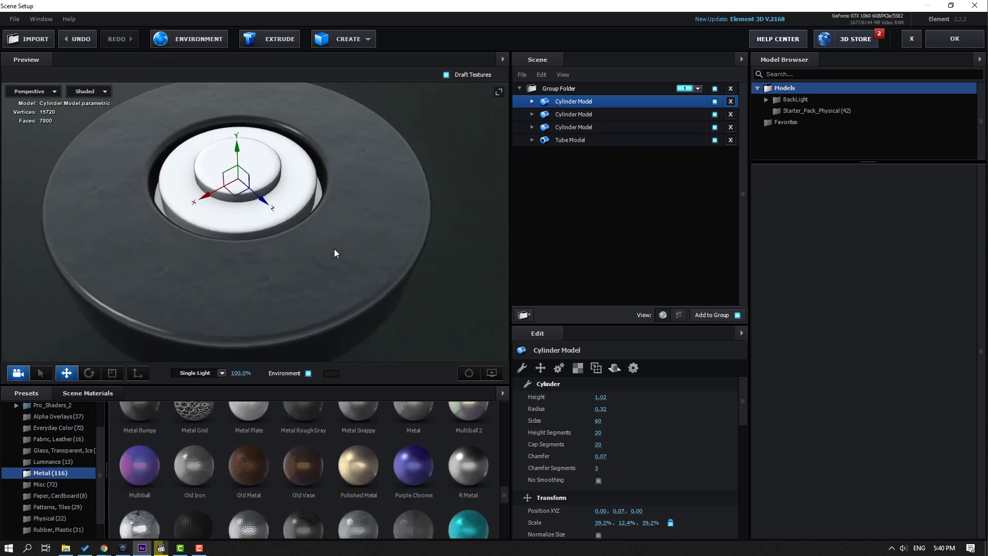
{"action": "left_click_drag", "start_coordinate": [334, 249], "coordinate": [309, 263]}
{"action": "scroll", "coordinate": [363, 458], "scroll_direction": "down", "scroll_amount": 2}
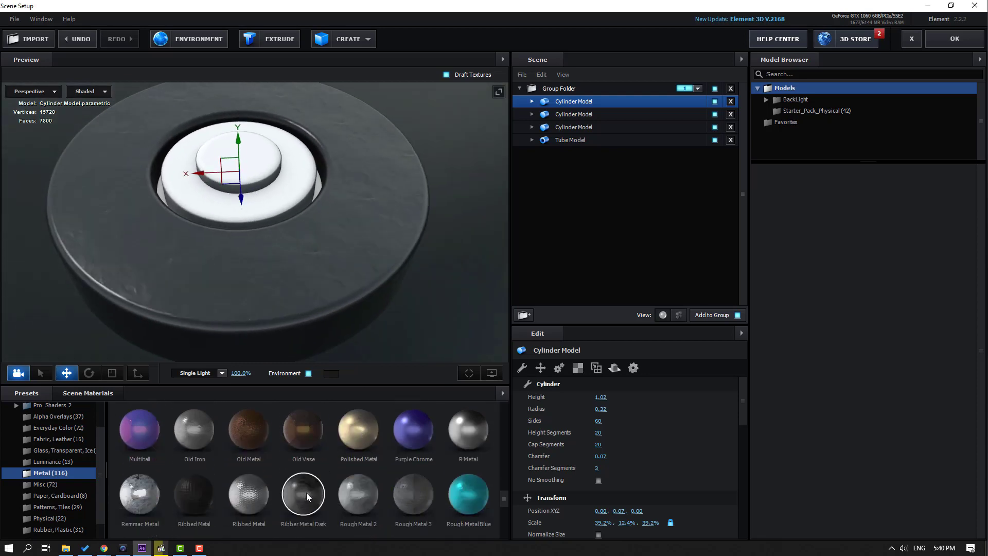
Step: Try the Ribber Metal Dark preset on the middle cylinder and Rusted Metal Plate on the top cylinder
{"action": "left_click_drag", "start_coordinate": [301, 489], "coordinate": [173, 193]}
{"action": "scroll", "coordinate": [278, 229], "scroll_direction": "up", "scroll_amount": 2}
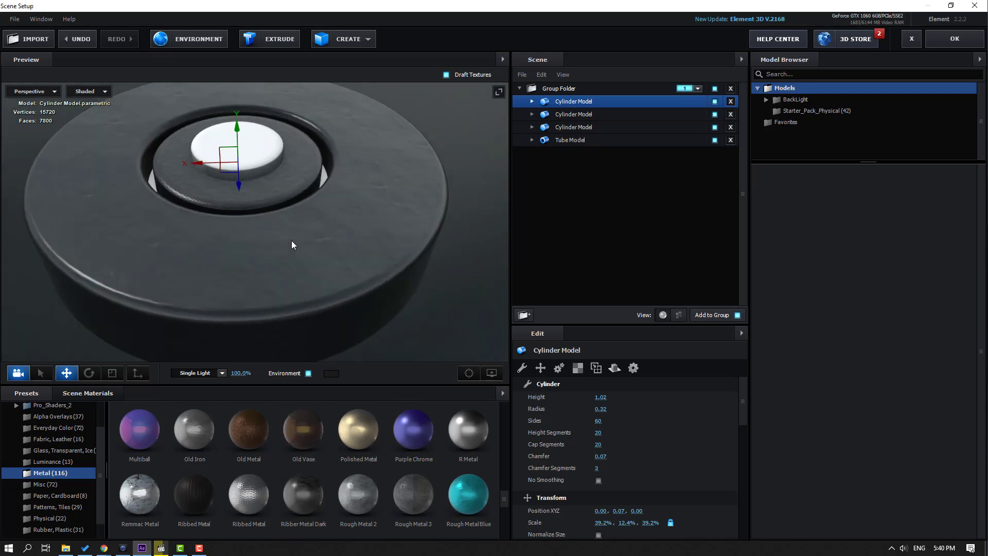
{"action": "scroll", "coordinate": [410, 478], "scroll_direction": "down", "scroll_amount": 2}
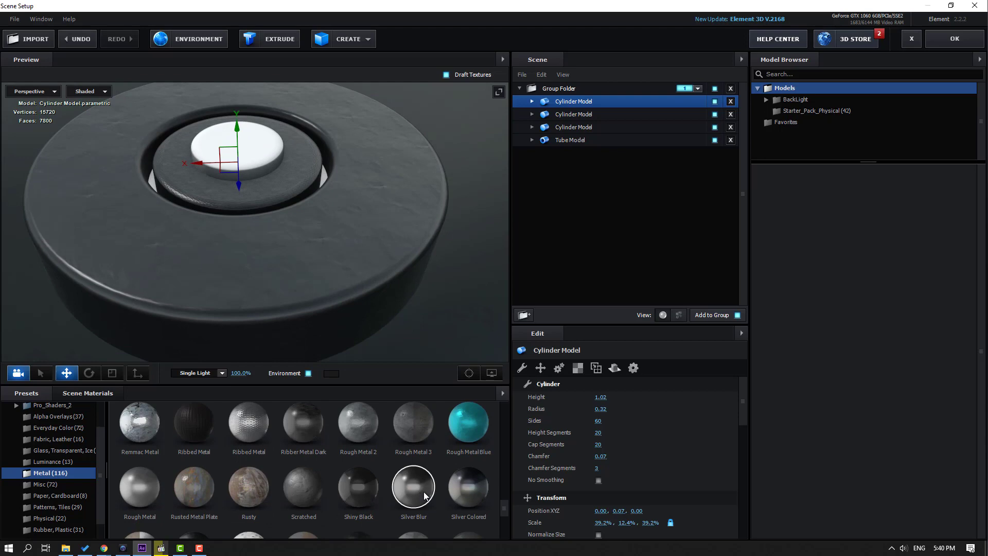
{"action": "scroll", "coordinate": [412, 487], "scroll_direction": "down", "scroll_amount": 1}
{"action": "left_click_drag", "start_coordinate": [228, 399], "coordinate": [249, 130]}
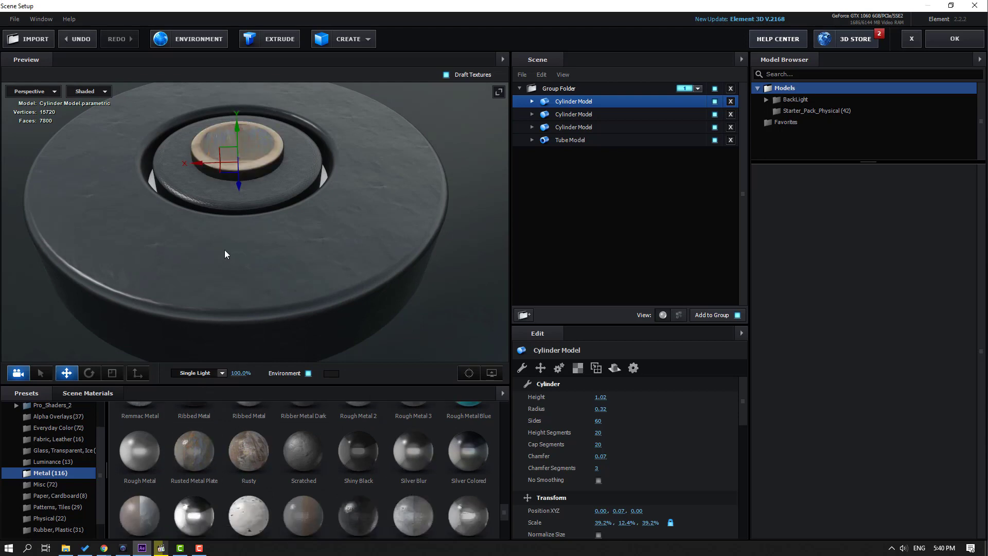
{"action": "left_click_drag", "start_coordinate": [239, 228], "coordinate": [275, 219]}
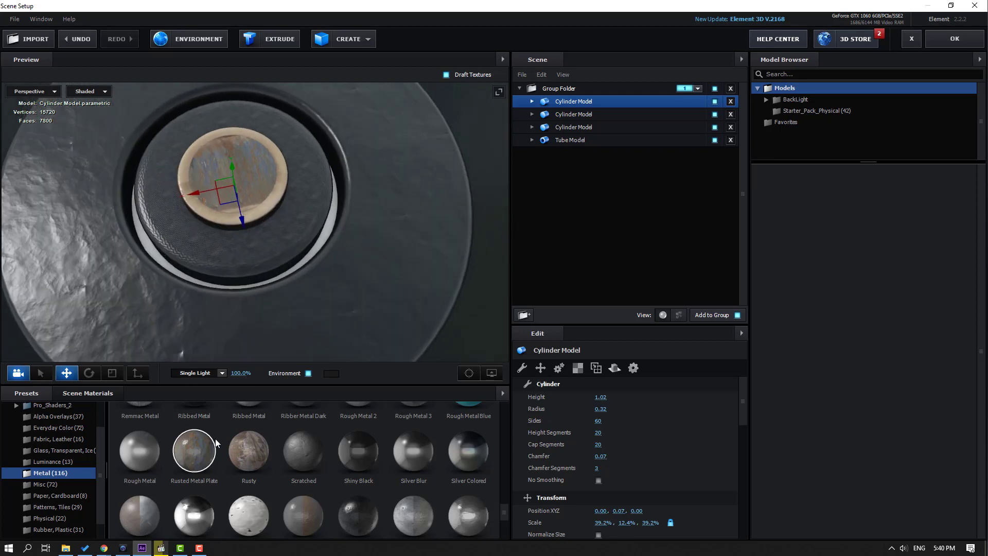
Step: Apply the Stainless Steel metal preset to the top cylinder and the tube
{"action": "scroll", "coordinate": [213, 443], "scroll_direction": "down", "scroll_amount": 1}
{"action": "left_click_drag", "start_coordinate": [359, 479], "coordinate": [236, 178]}
{"action": "left_click_drag", "start_coordinate": [285, 271], "coordinate": [178, 311]}
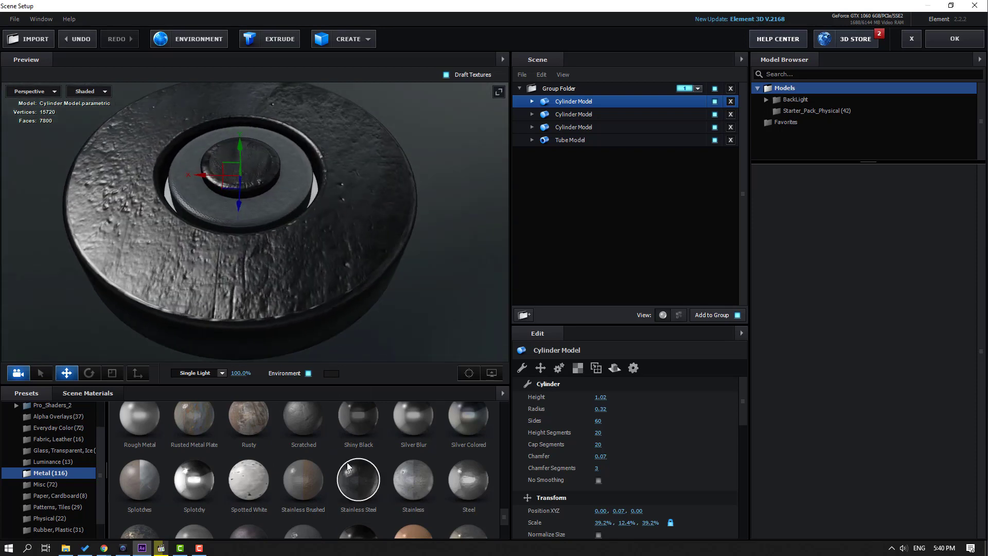
Step: Try the Tainted Metal preset on the middle cylinder and replace it with White Metal
{"action": "scroll", "coordinate": [380, 511], "scroll_direction": "down", "scroll_amount": 1}
{"action": "left_click_drag", "start_coordinate": [369, 486], "coordinate": [283, 205]}
{"action": "left_click_drag", "start_coordinate": [267, 301], "coordinate": [262, 281]}
{"action": "left_click_drag", "start_coordinate": [139, 474], "coordinate": [298, 193]}
{"action": "scroll", "coordinate": [289, 232], "scroll_direction": "up", "scroll_amount": 2}
{"action": "left_click_drag", "start_coordinate": [289, 232], "coordinate": [293, 200]}
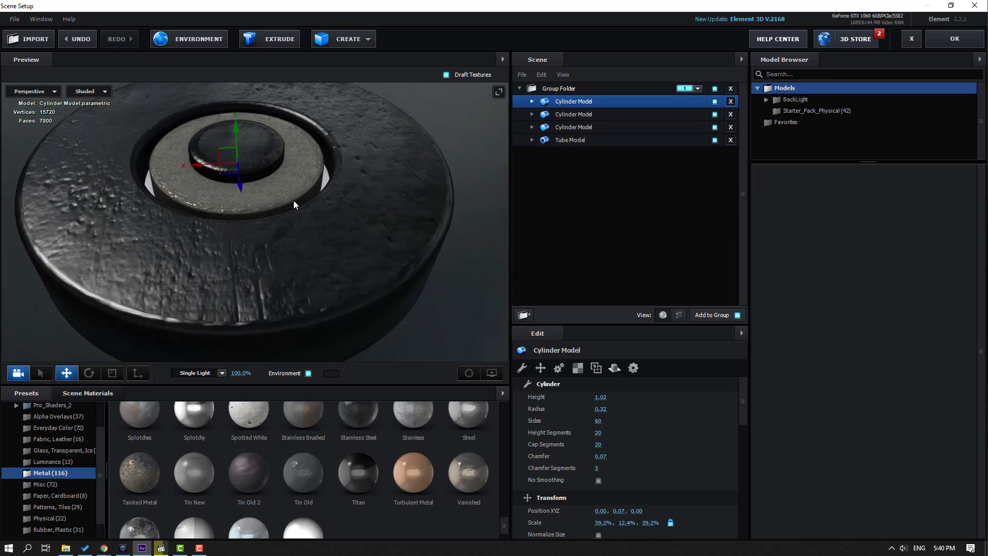
{"action": "scroll", "coordinate": [273, 471], "scroll_direction": "down", "scroll_amount": 1}
{"action": "left_click_drag", "start_coordinate": [273, 471], "coordinate": [292, 224]}
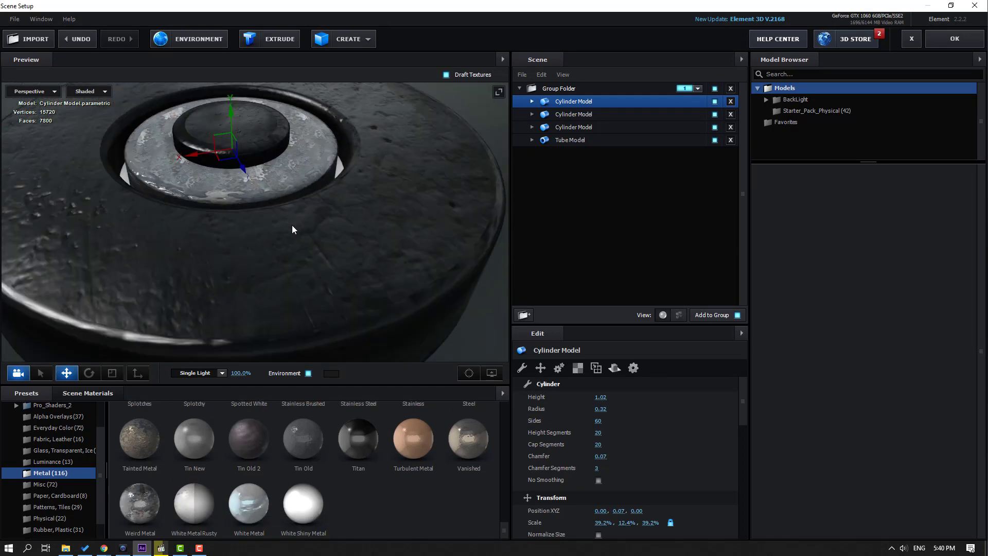
Step: Try the Weird Metal preset on the tube, and undo the material trials on the tube and middle cylinder
{"action": "scroll", "coordinate": [292, 224], "scroll_direction": "down", "scroll_amount": 2}
{"action": "left_click_drag", "start_coordinate": [159, 504], "coordinate": [274, 281]}
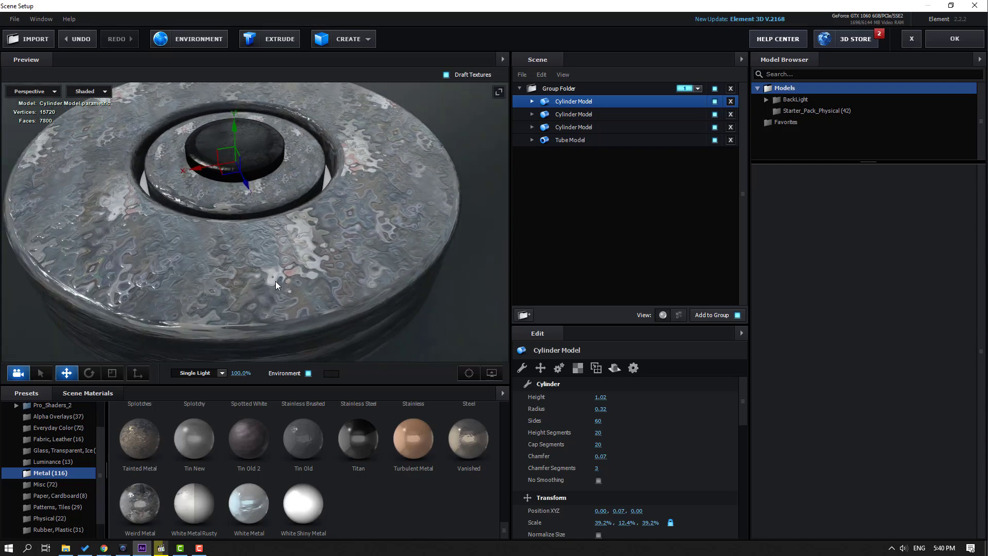
{"action": "key", "text": "ctrl+z"}
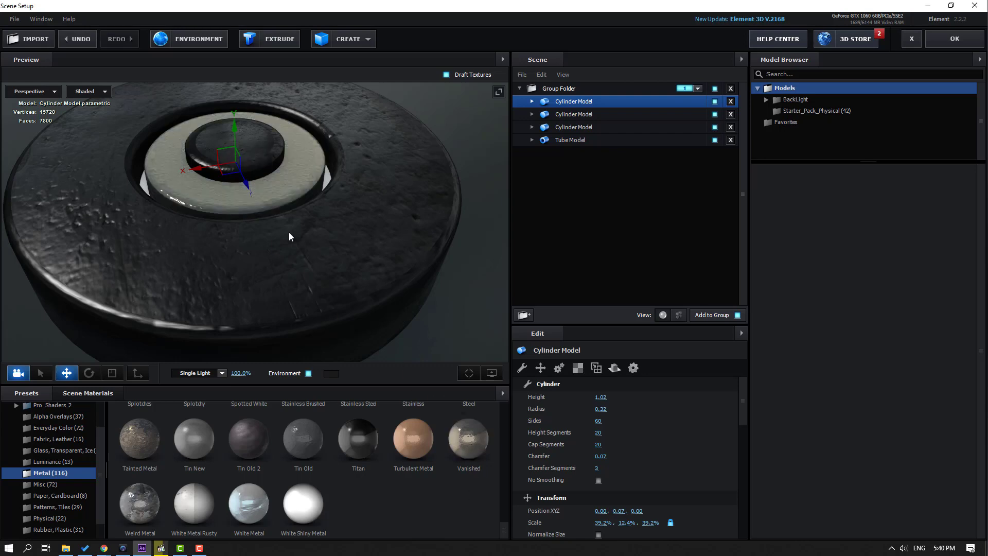
{"action": "scroll", "coordinate": [289, 233], "scroll_direction": "up", "scroll_amount": 2}
{"action": "left_click_drag", "start_coordinate": [287, 229], "coordinate": [287, 219]}
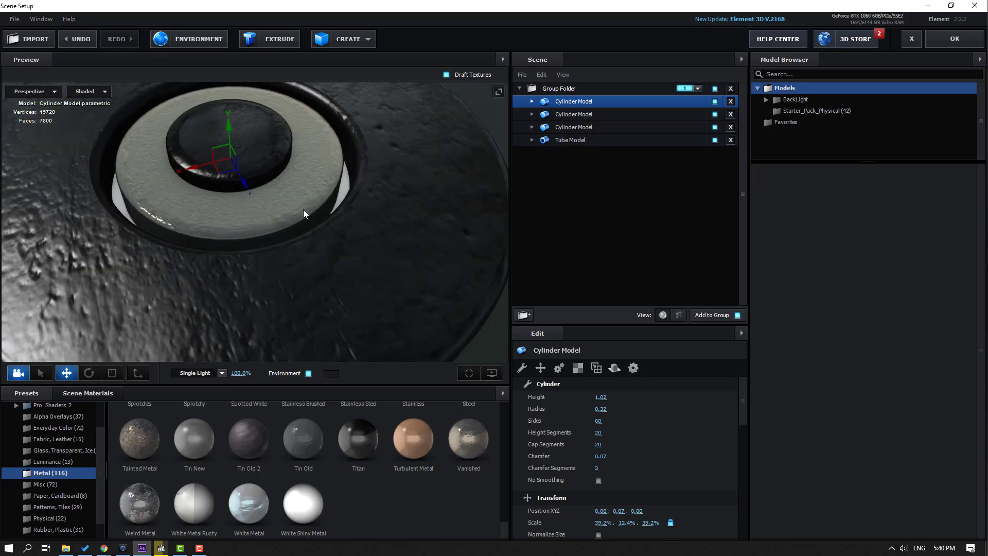
{"action": "key", "text": "ctrl+z"}
Step: Check the textured model from several angles and accept the scene to return to the Mine composition
{"action": "scroll", "coordinate": [303, 213], "scroll_direction": "down", "scroll_amount": 5}
{"action": "left_click_drag", "start_coordinate": [324, 254], "coordinate": [282, 234]}
{"action": "scroll", "coordinate": [284, 227], "scroll_direction": "up", "scroll_amount": 3}
{"action": "scroll", "coordinate": [332, 202], "scroll_direction": "down", "scroll_amount": 2}
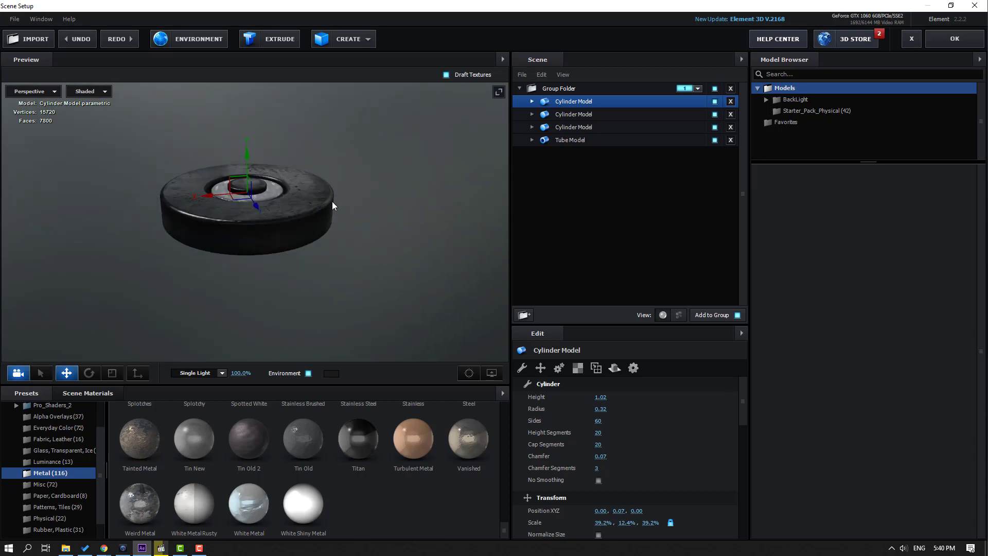
{"action": "left_click_drag", "start_coordinate": [332, 206], "coordinate": [411, 202]}
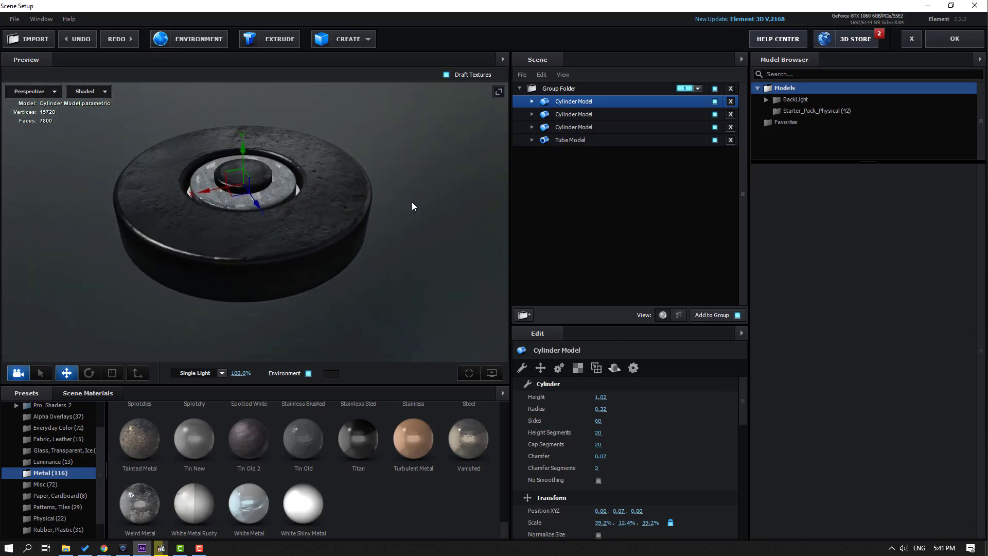
{"action": "left_click", "coordinate": [937, 44]}
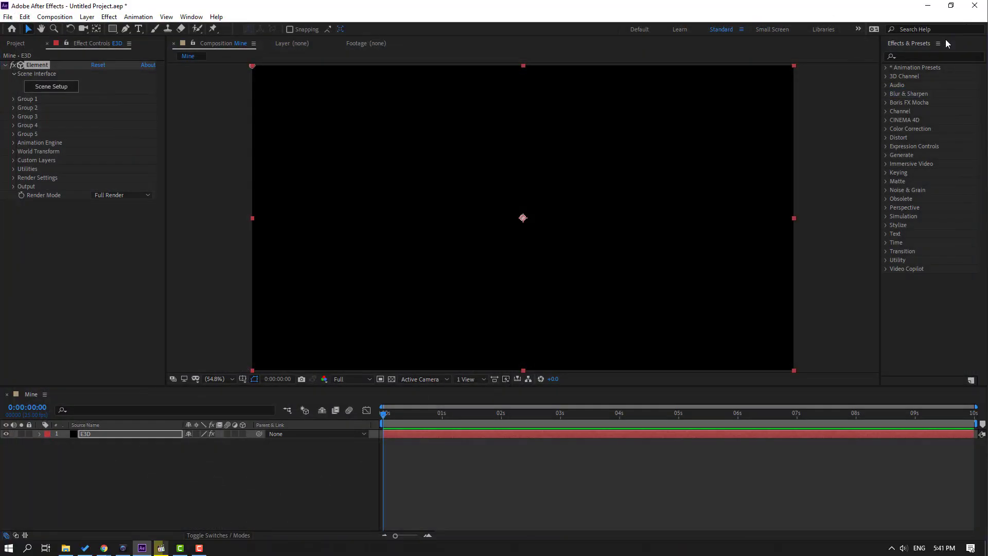
{"action": "left_click", "coordinate": [85, 479]}
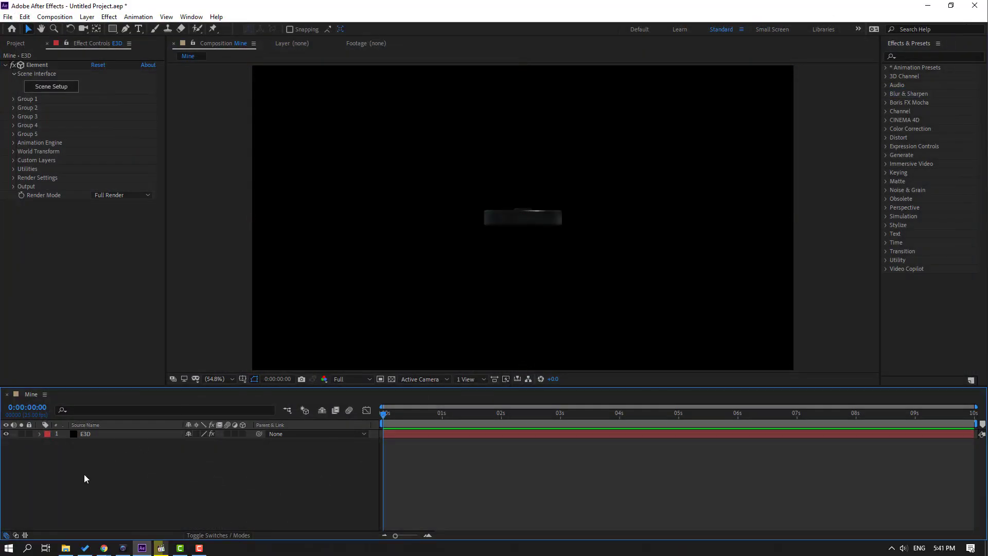
Step: Show the physical environment in the background of the Element render
{"action": "left_click", "coordinate": [13, 178]}
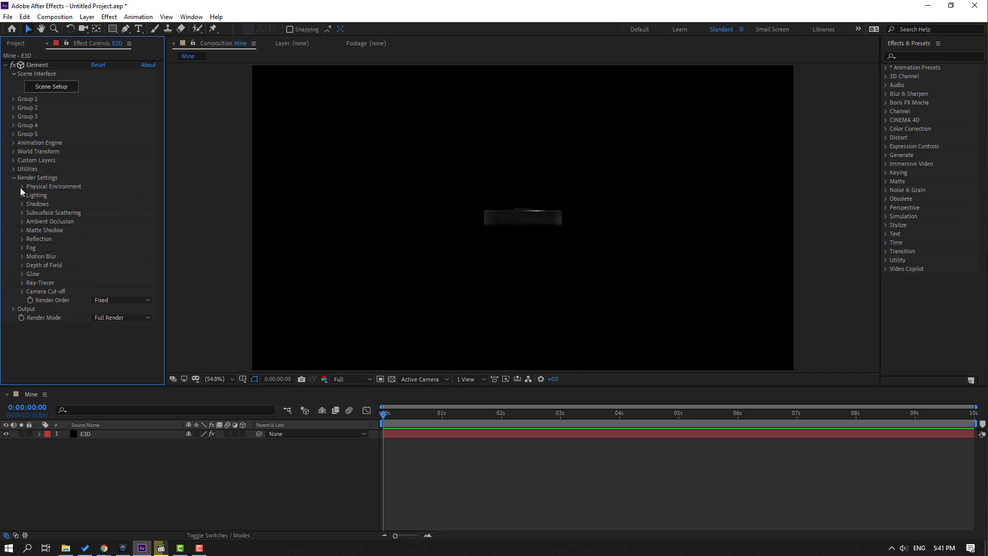
{"action": "left_click", "coordinate": [22, 187]}
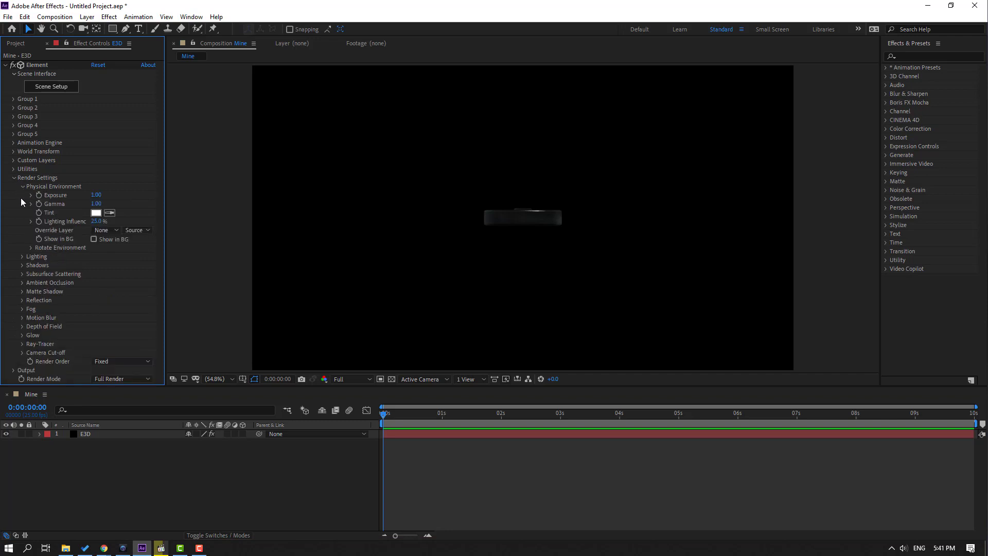
{"action": "left_click", "coordinate": [94, 240]}
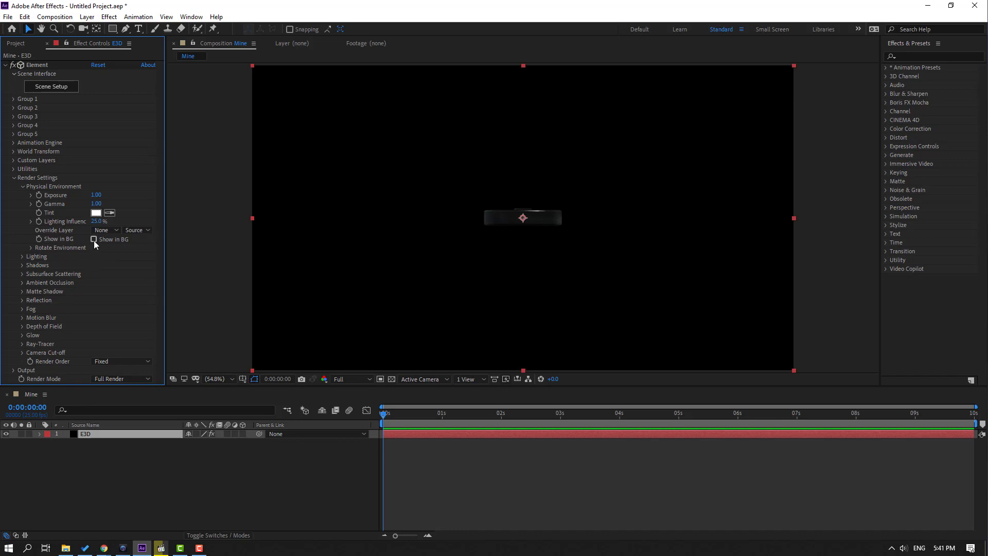
{"action": "left_click", "coordinate": [94, 239]}
{"action": "left_click", "coordinate": [22, 187]}
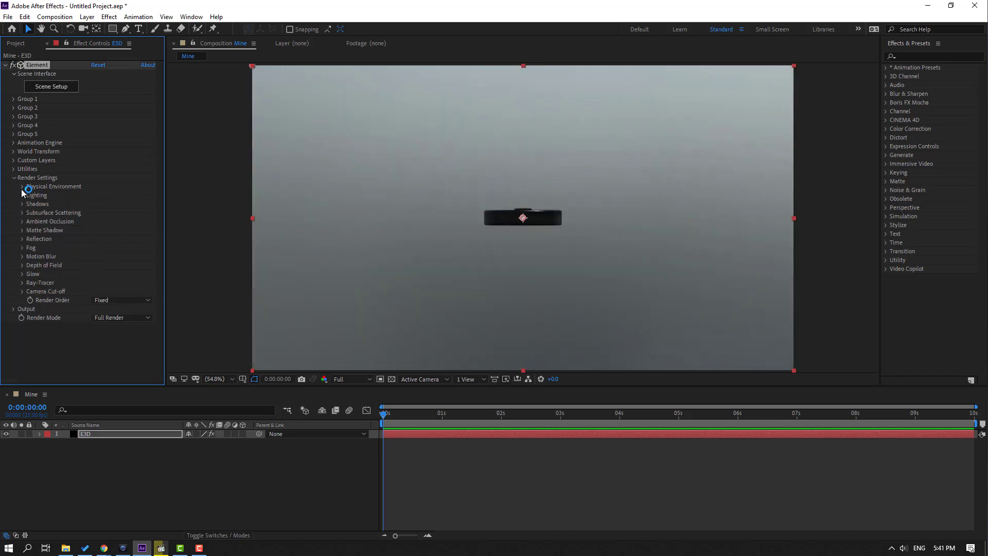
Step: Enable ambient occlusion in the render settings and set the SSAO intensity to 10
{"action": "left_click", "coordinate": [22, 222]}
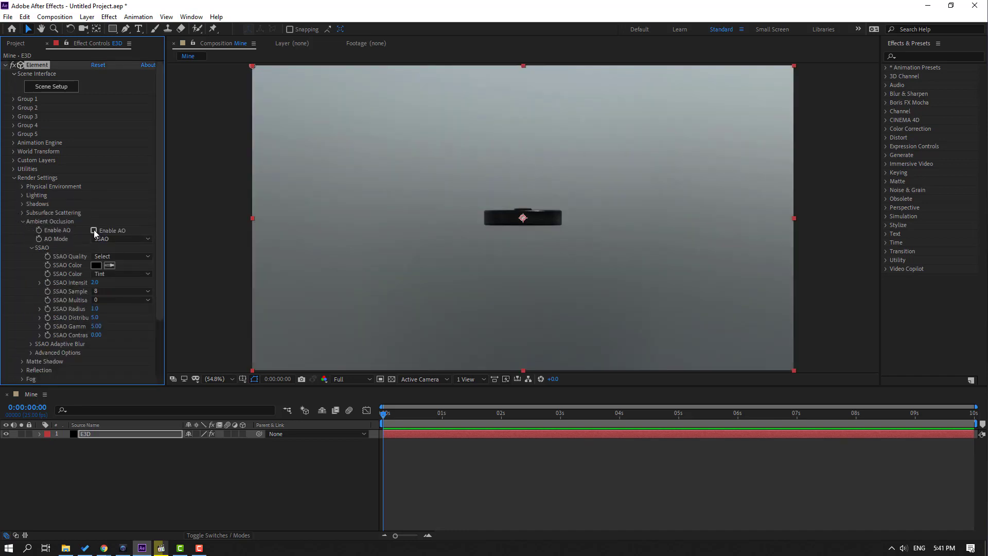
{"action": "left_click", "coordinate": [94, 231]}
{"action": "left_click", "coordinate": [95, 283]}
{"action": "type", "text": "10"}
{"action": "key", "text": "Return"}
Step: Create a group null for Group 1 and move it closer to the camera to enlarge the model
{"action": "left_click", "coordinate": [13, 99]}
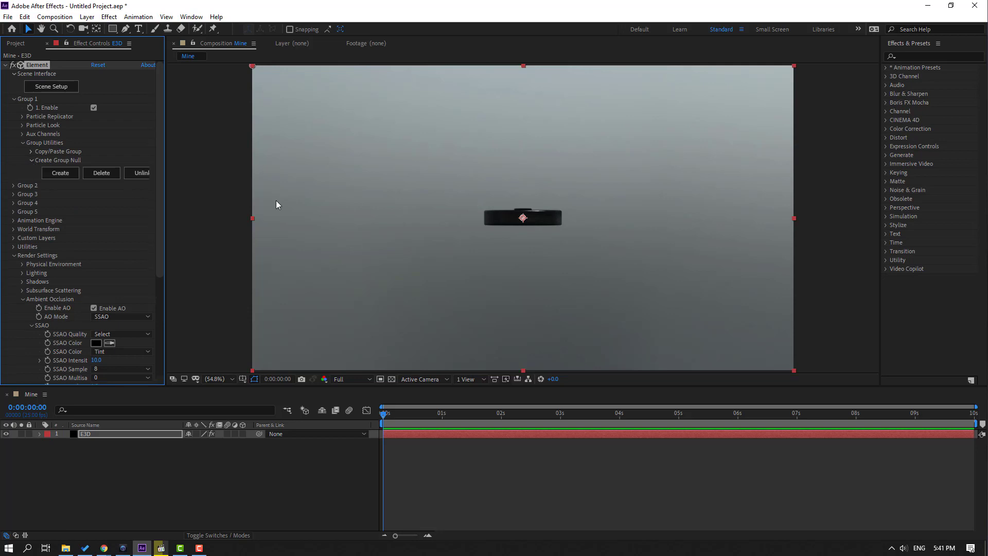
{"action": "left_click", "coordinate": [58, 174]}
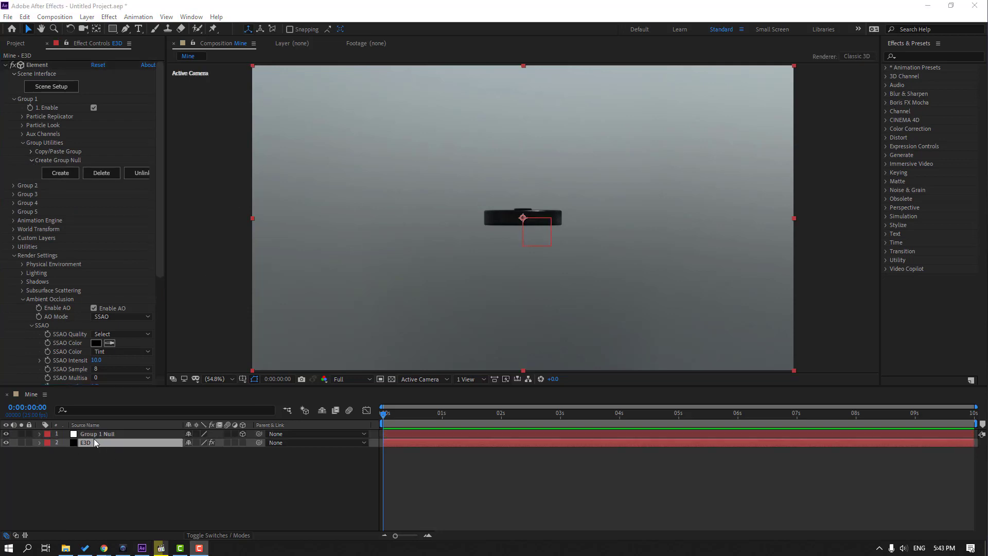
{"action": "left_click", "coordinate": [94, 434]}
{"action": "key", "text": "p"}
{"action": "left_click_drag", "start_coordinate": [240, 442], "coordinate": [217, 447]}
Step: Set the null's X Rotation to 41° and add a Y Rotation keyframe at the start of the composition
{"action": "key", "text": "r"}
{"action": "left_click", "coordinate": [205, 455]}
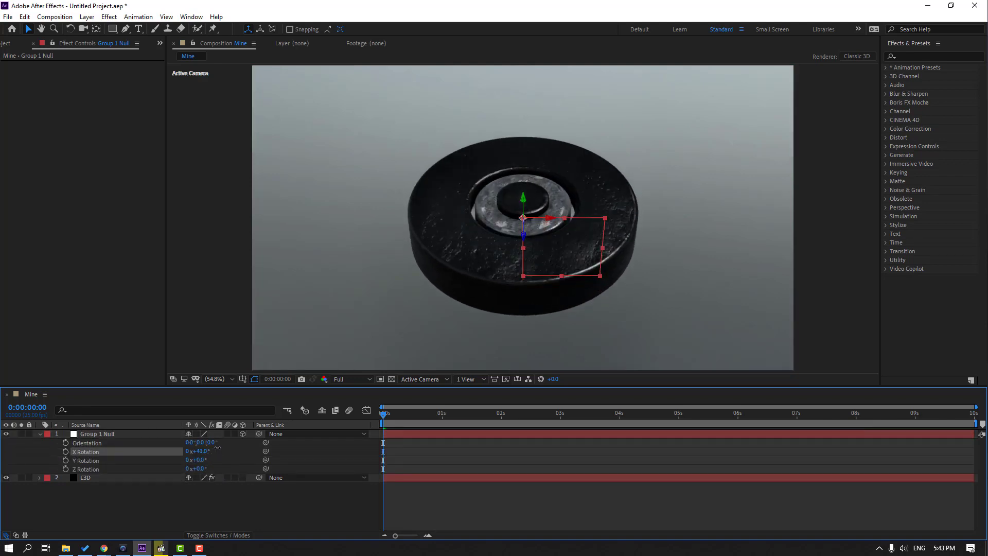
{"action": "key", "text": "F2"}
{"action": "left_click", "coordinate": [65, 460]}
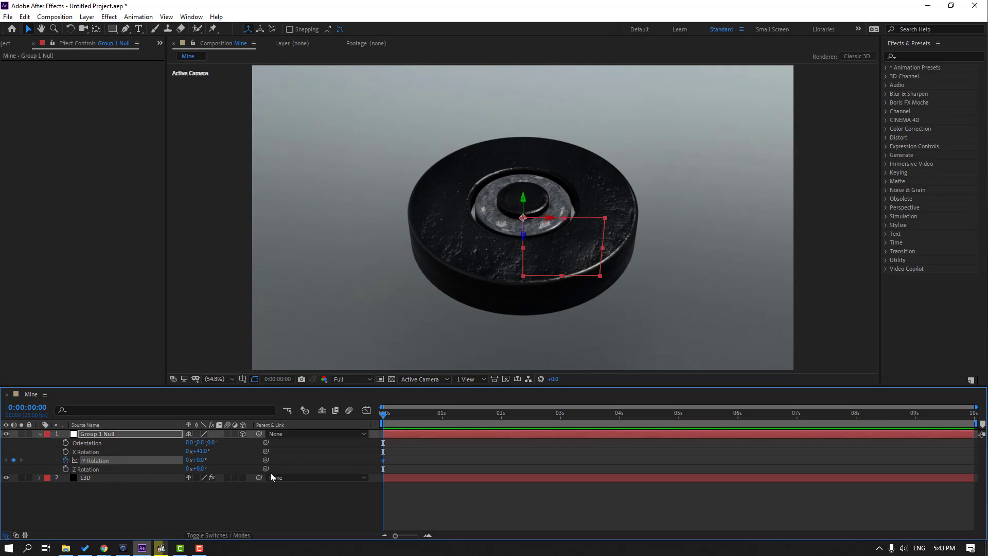
Step: Keyframe the null's Y Rotation to 1 full revolution at 0:00:09:24 and preview the spin
{"action": "left_click_drag", "start_coordinate": [387, 417], "coordinate": [975, 418]}
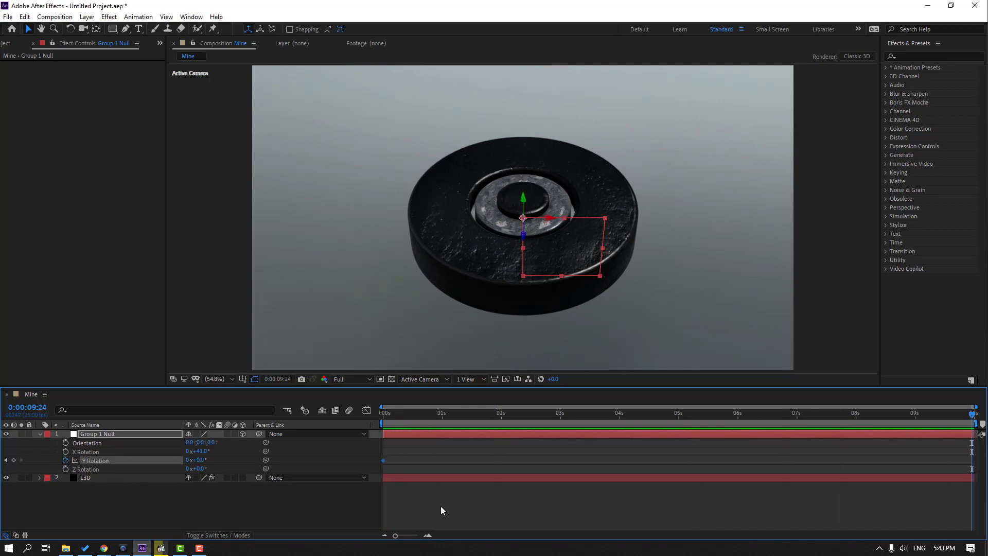
{"action": "left_click", "coordinate": [251, 504]}
{"action": "left_click", "coordinate": [187, 460]}
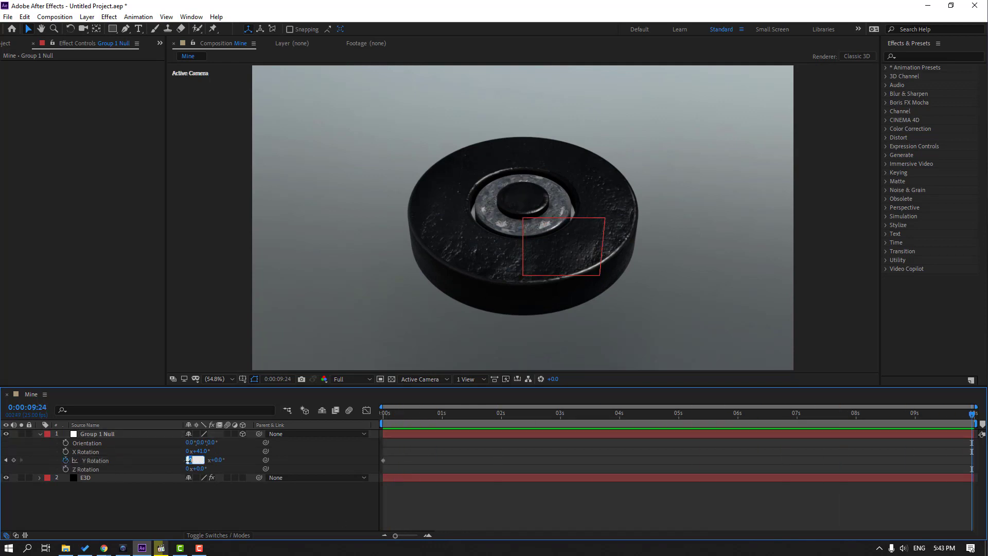
{"action": "type", "text": "1"}
{"action": "key", "text": "Return"}
{"action": "left_click", "coordinate": [470, 496]}
{"action": "key", "text": "space"}
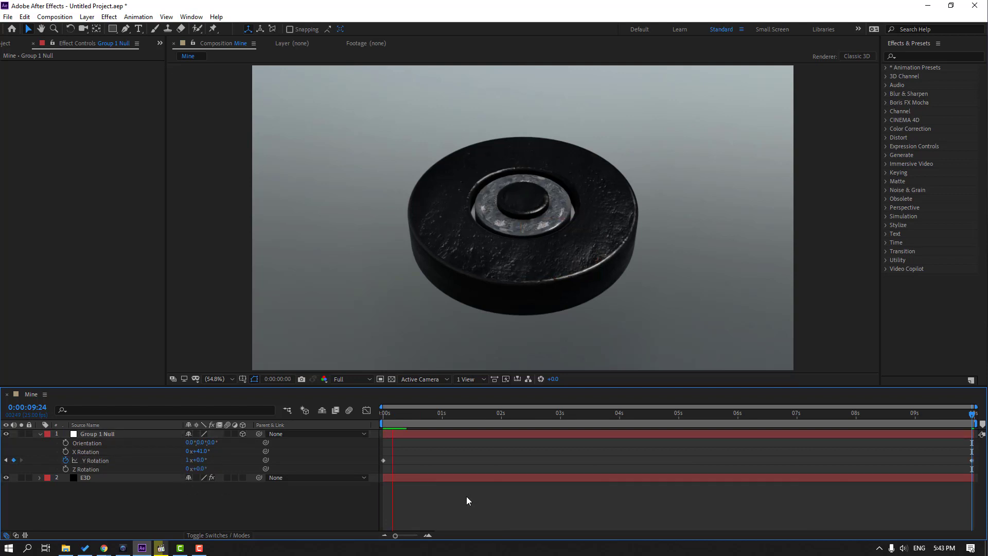
Step: Change the end Y Rotation keyframe to -1 revolution, preview the reversed spin and return to the first frame
{"action": "left_click_drag", "start_coordinate": [440, 423], "coordinate": [979, 448]}
{"action": "left_click", "coordinate": [972, 462]}
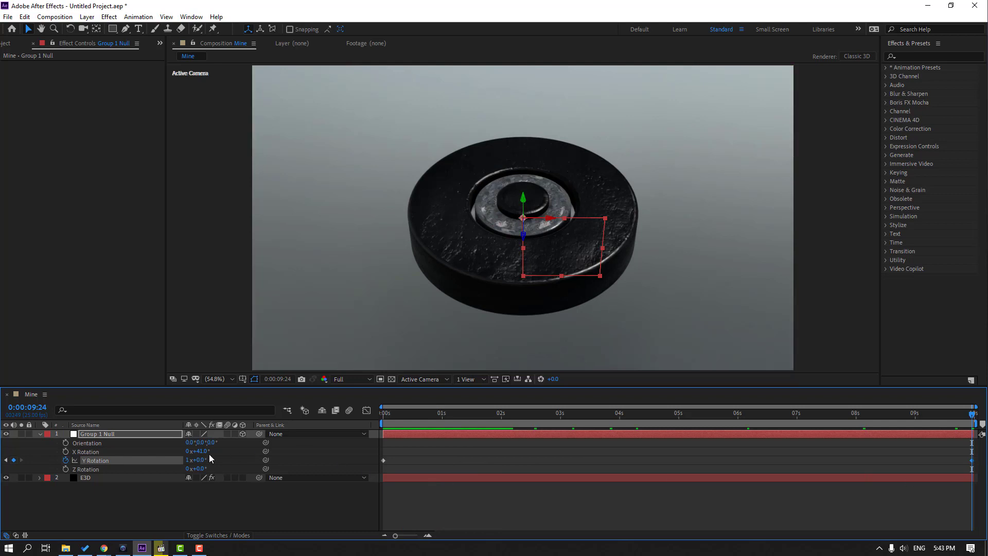
{"action": "left_click", "coordinate": [187, 459]}
{"action": "type", "text": "-1"}
{"action": "key", "text": "Return"}
{"action": "key", "text": "space"}
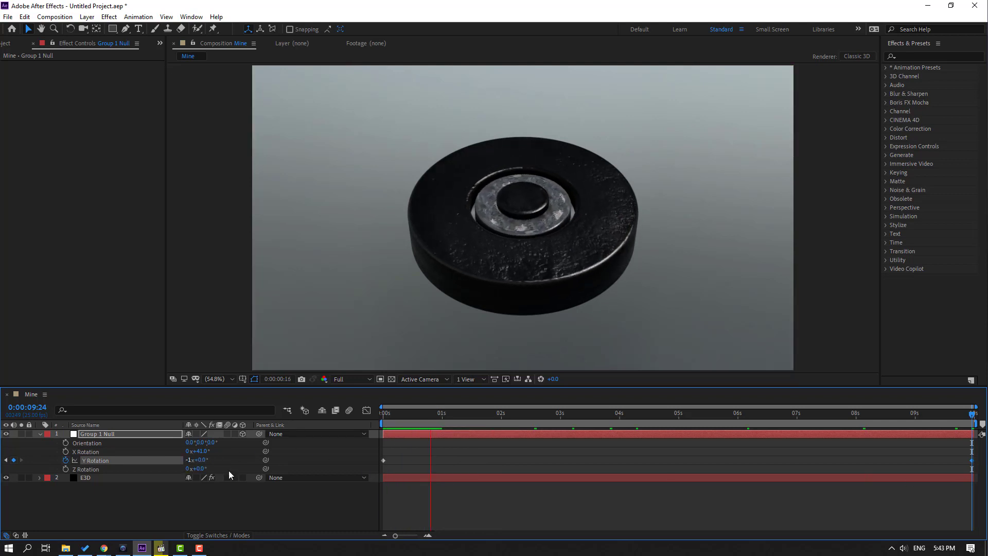
{"action": "key", "text": "Home"}
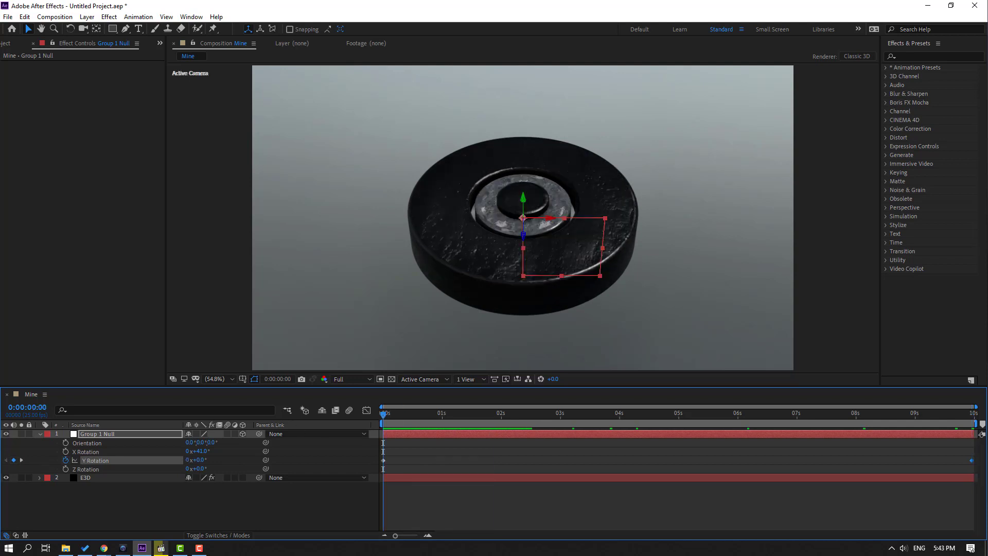
Step: Add the Cinema lighting preset to the E3D layer's render settings
{"action": "left_click", "coordinate": [85, 480]}
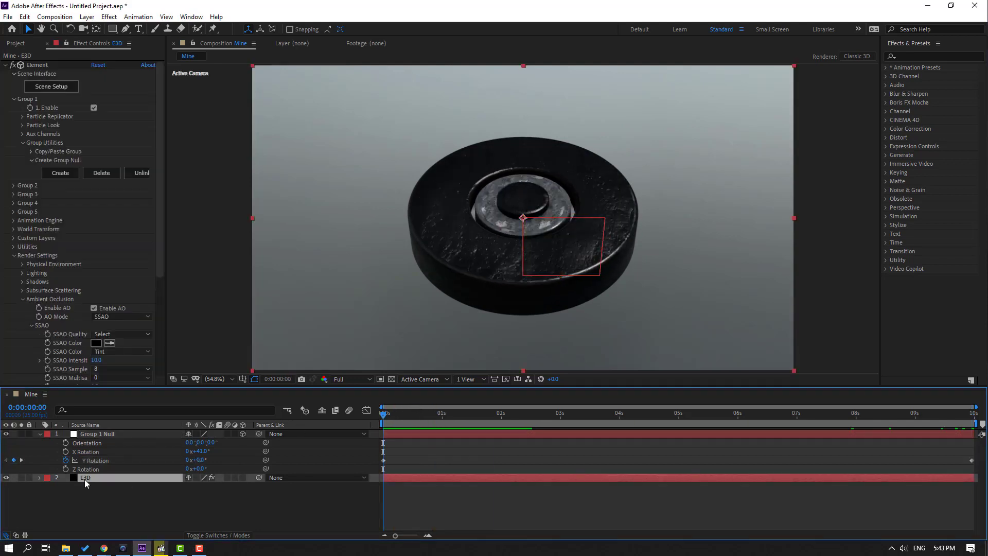
{"action": "left_click", "coordinate": [21, 299]}
{"action": "left_click", "coordinate": [22, 274]}
{"action": "left_click", "coordinate": [114, 299]}
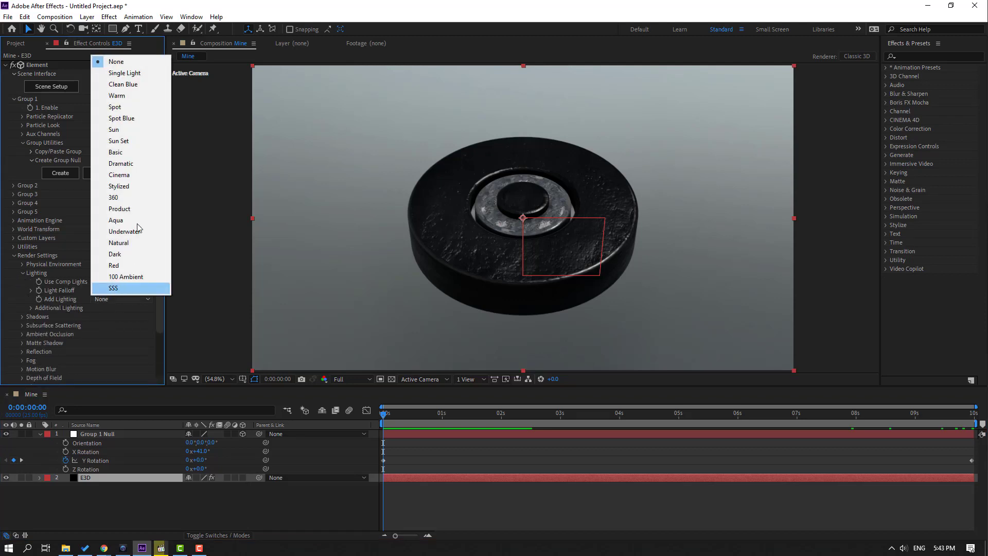
{"action": "left_click", "coordinate": [120, 175]}
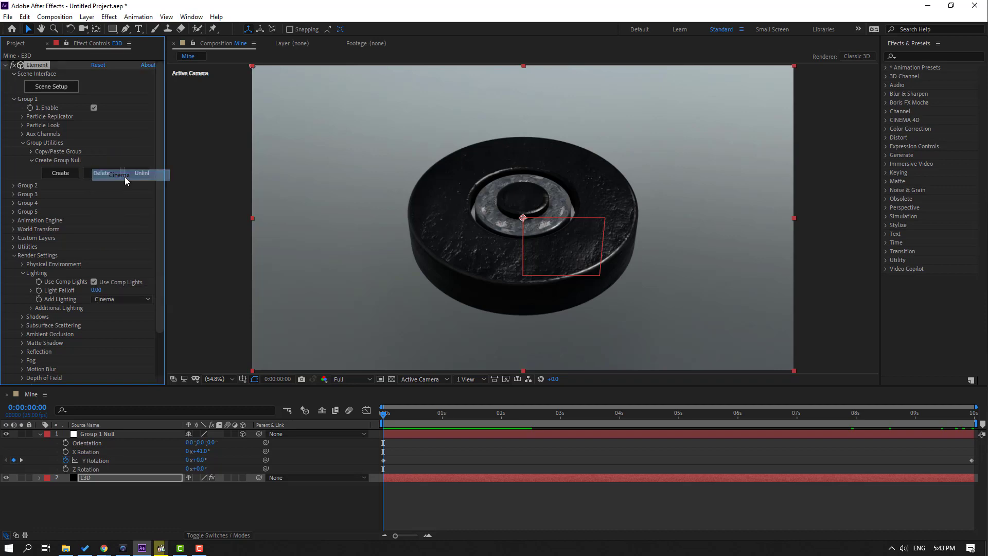
{"action": "left_click_drag", "start_coordinate": [389, 418], "coordinate": [320, 412]}
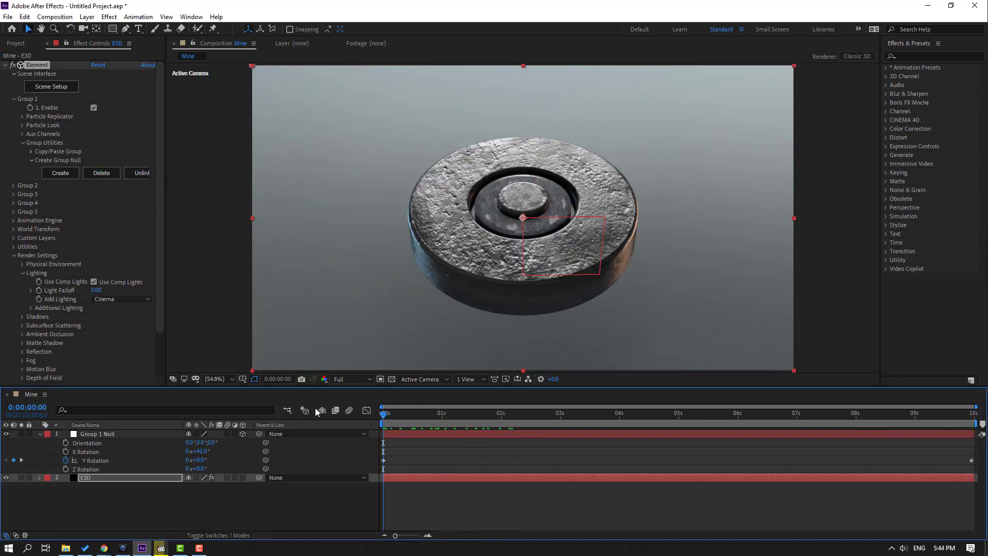
Step: Rotate the additional lighting to about 46° in X, 27° in Y and 10° in Z
{"action": "left_click", "coordinate": [31, 308]}
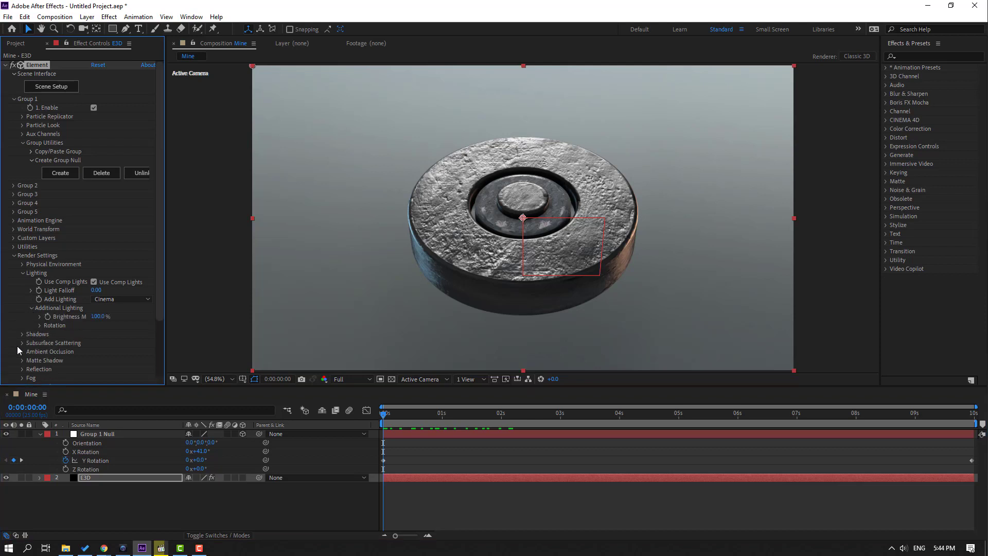
{"action": "left_click", "coordinate": [40, 326]}
{"action": "mouse_move", "coordinate": [110, 336]}
{"action": "left_mouse_down"}
{"action": "mouse_move", "coordinate": [131, 334]}
{"action": "mouse_move", "coordinate": [114, 351]}
{"action": "left_mouse_up"}
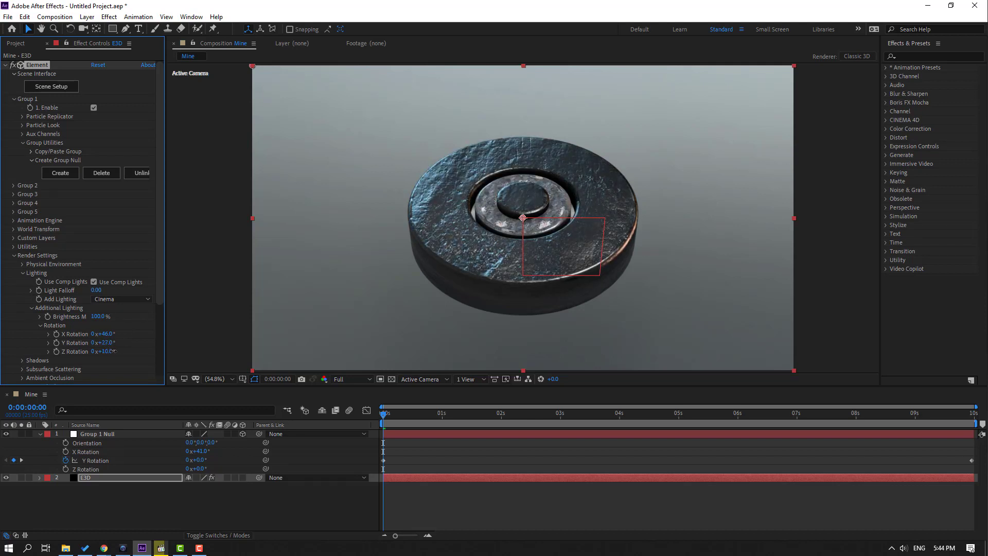
{"action": "left_click", "coordinate": [39, 325]}
{"action": "left_click", "coordinate": [32, 309]}
{"action": "left_click", "coordinate": [21, 273]}
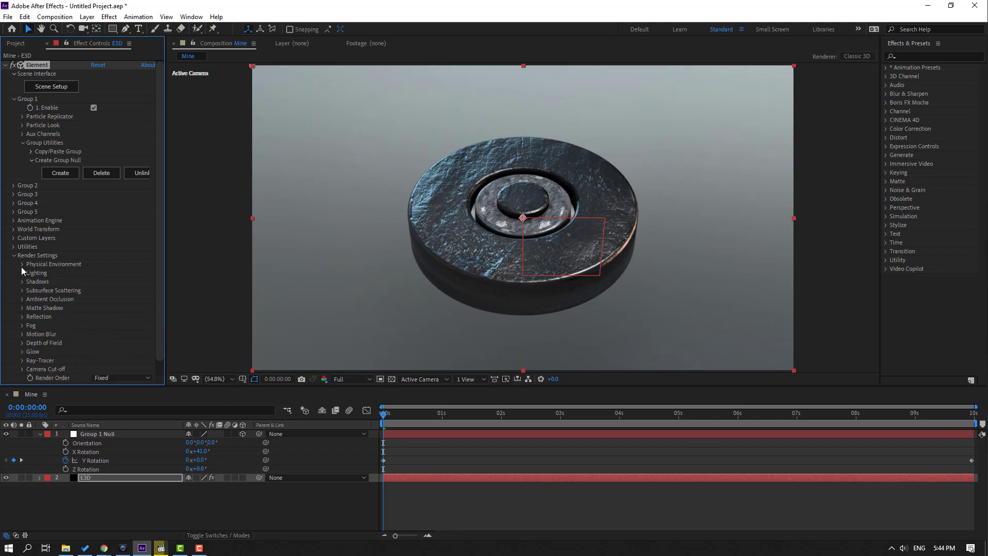
Step: Set the physical environment's exposure to 0.69, gamma to about 0.79 and rotation to X 72°, Y 159°, Z 39°
{"action": "left_click", "coordinate": [22, 264]}
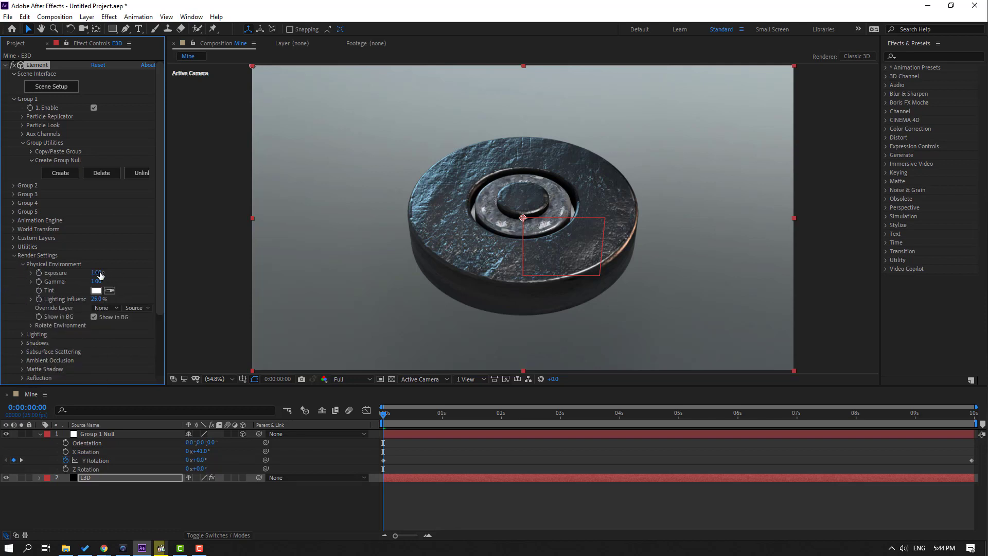
{"action": "mouse_move", "coordinate": [98, 273]}
{"action": "left_mouse_down"}
{"action": "mouse_move", "coordinate": [78, 272]}
{"action": "mouse_move", "coordinate": [111, 280]}
{"action": "mouse_move", "coordinate": [96, 280]}
{"action": "left_mouse_up"}
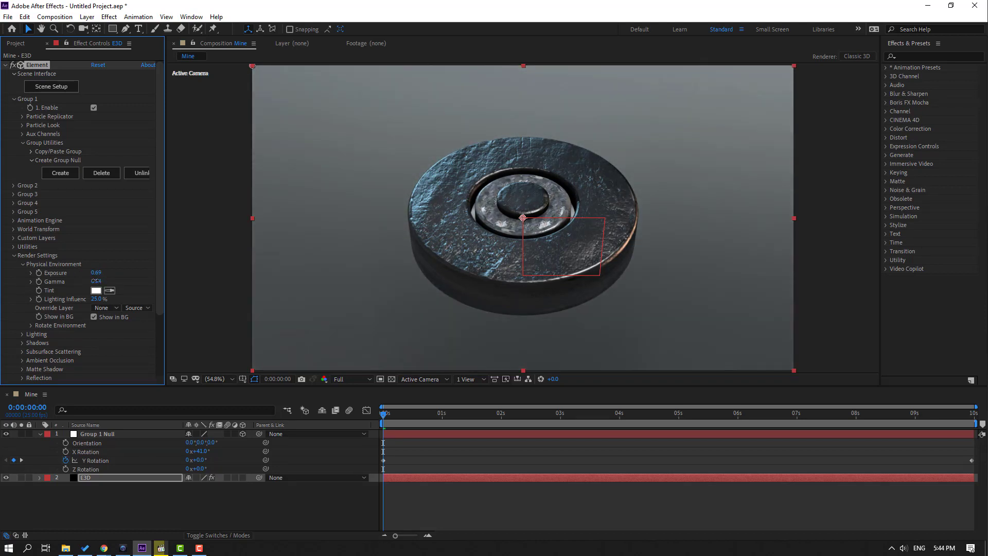
{"action": "left_click", "coordinate": [30, 326]}
{"action": "left_click_drag", "start_coordinate": [101, 334], "coordinate": [77, 337]}
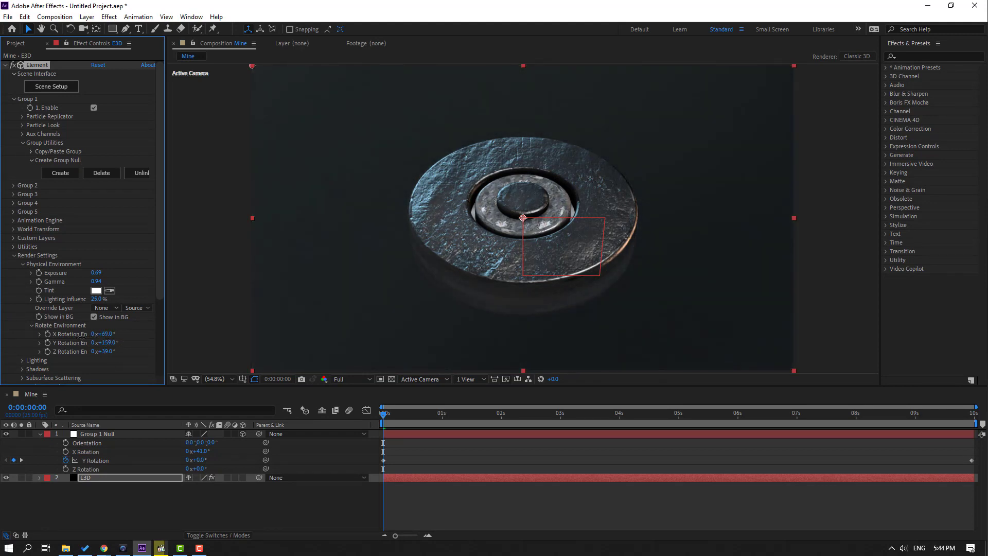
{"action": "left_click_drag", "start_coordinate": [99, 282], "coordinate": [91, 285]}
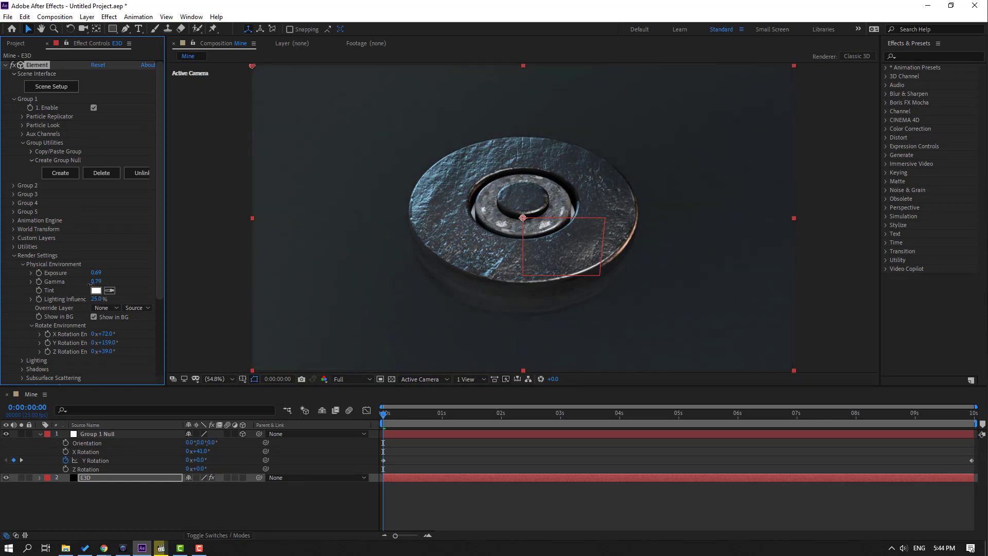
Step: Start keyframing the environment's X rotation at the first frame and go to 0:00:09:24
{"action": "left_click", "coordinate": [47, 334]}
{"action": "left_click", "coordinate": [397, 417]}
{"action": "left_click_drag", "start_coordinate": [461, 419], "coordinate": [972, 415]}
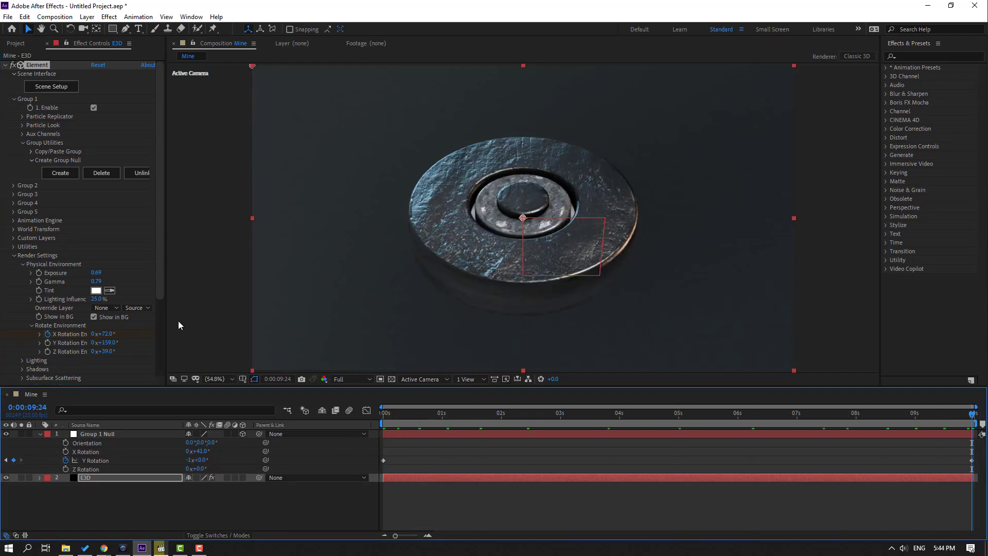
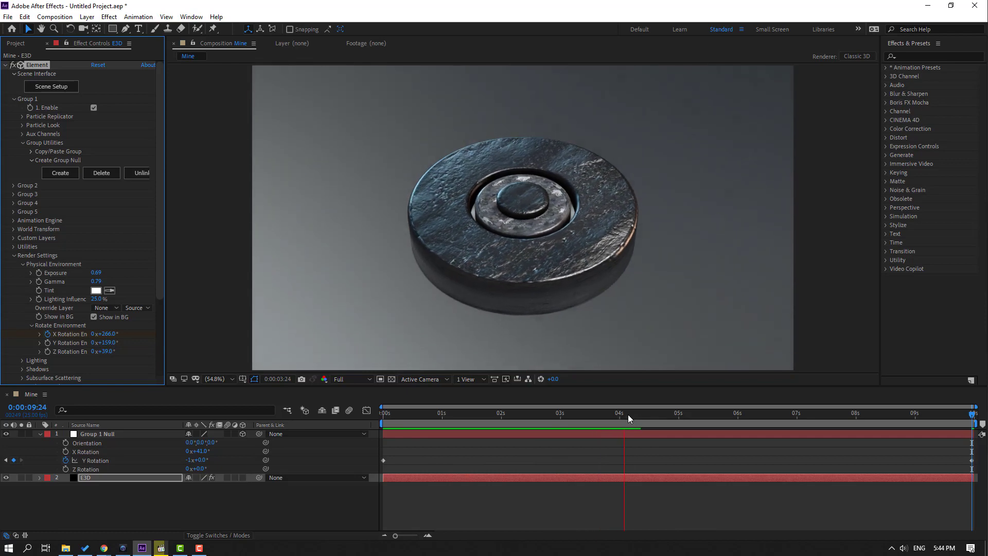
Step: Go back to the first frame and apply an environment from the V1_Environment presets in the E3D layer's Scene Setup
{"action": "scroll", "coordinate": [269, 299], "scroll_direction": "down", "scroll_amount": 1}
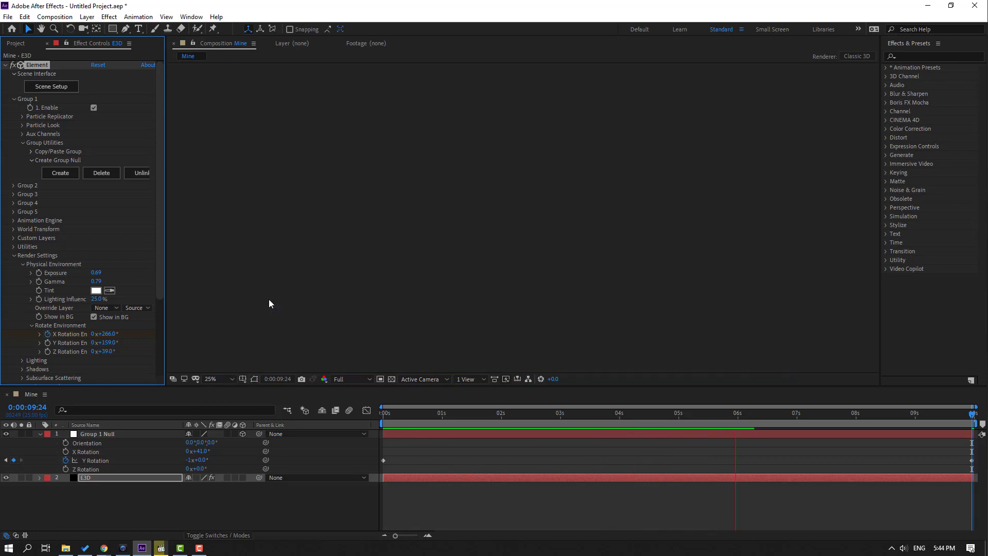
{"action": "left_click_drag", "start_coordinate": [879, 417], "coordinate": [149, 441]}
{"action": "left_click", "coordinate": [79, 478]}
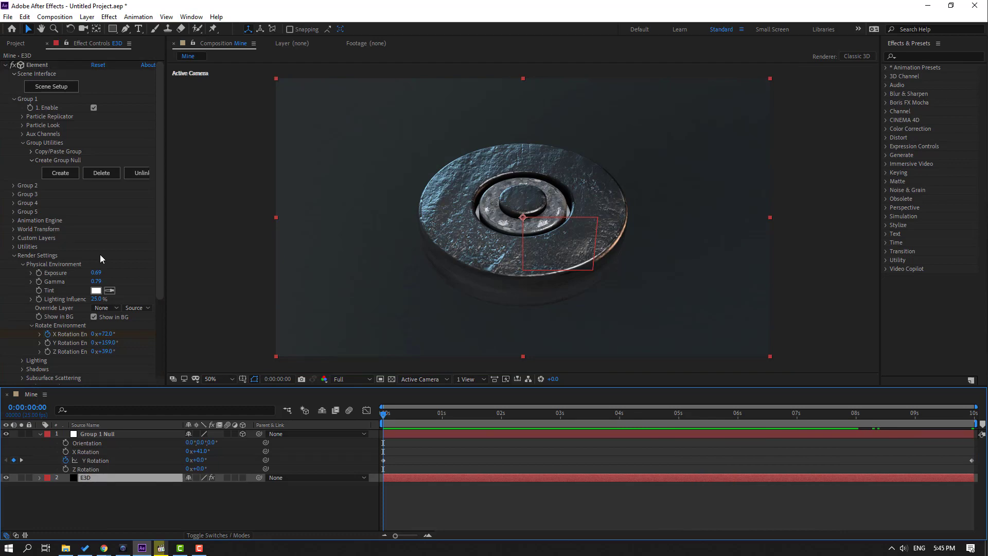
{"action": "left_click", "coordinate": [54, 91]}
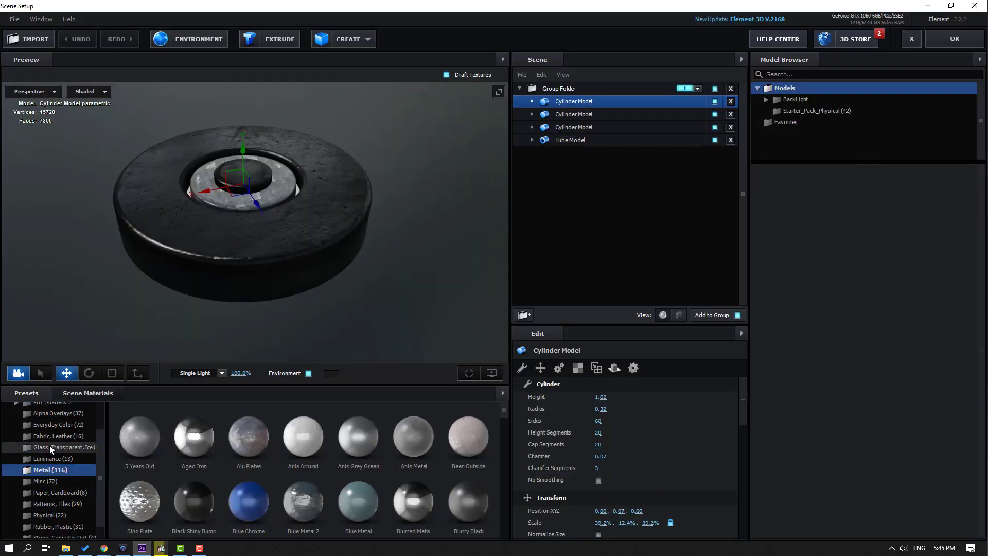
{"action": "scroll", "coordinate": [49, 445], "scroll_direction": "up", "scroll_amount": 3}
{"action": "left_click", "coordinate": [43, 420]}
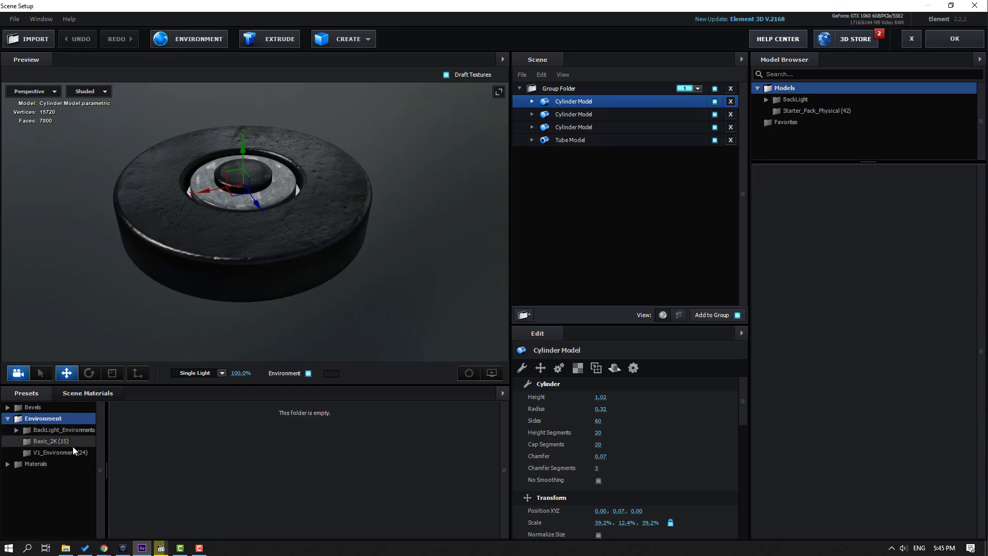
{"action": "left_click", "coordinate": [54, 452]}
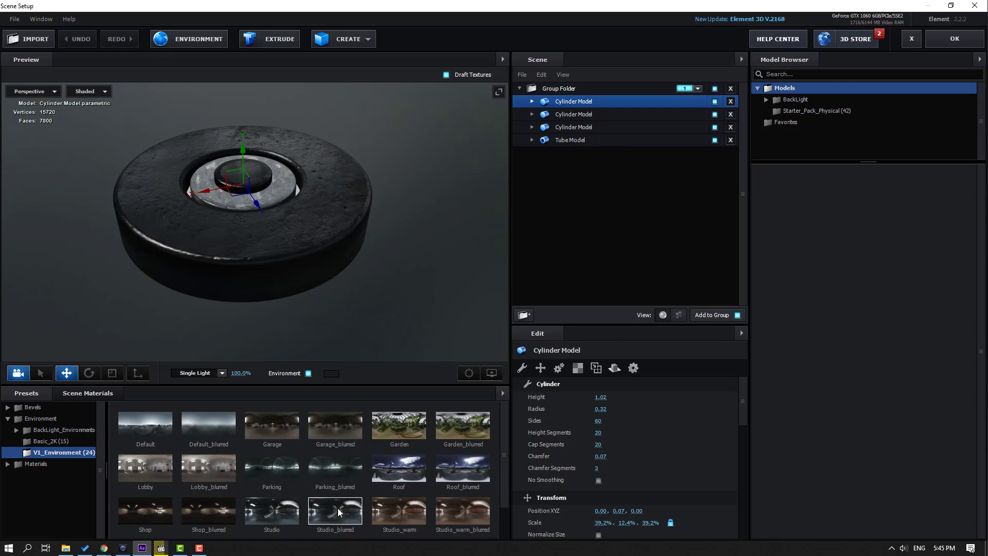
{"action": "left_click", "coordinate": [340, 473]}
{"action": "left_click_drag", "start_coordinate": [293, 340], "coordinate": [304, 286]}
{"action": "left_click", "coordinate": [968, 39]}
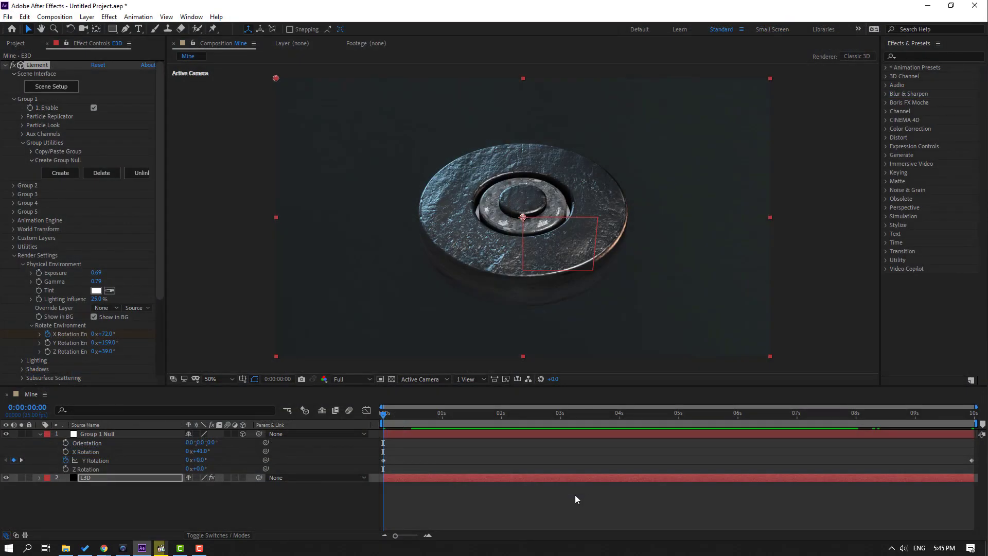
Step: Set the physical environment's exposure to 1.00 and gamma to 0.50, and scrub through the animation
{"action": "left_click", "coordinate": [97, 273]}
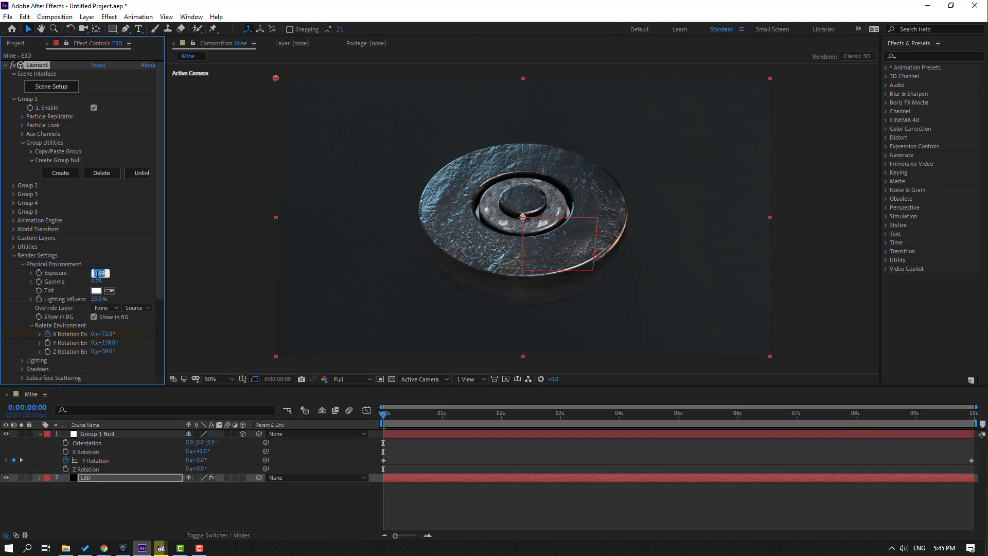
{"action": "type", "text": "1"}
{"action": "key", "text": "Return"}
{"action": "type", "text": "0.81"}
{"action": "key", "text": "Return"}
{"action": "left_click_drag", "start_coordinate": [85, 284], "coordinate": [84, 283]}
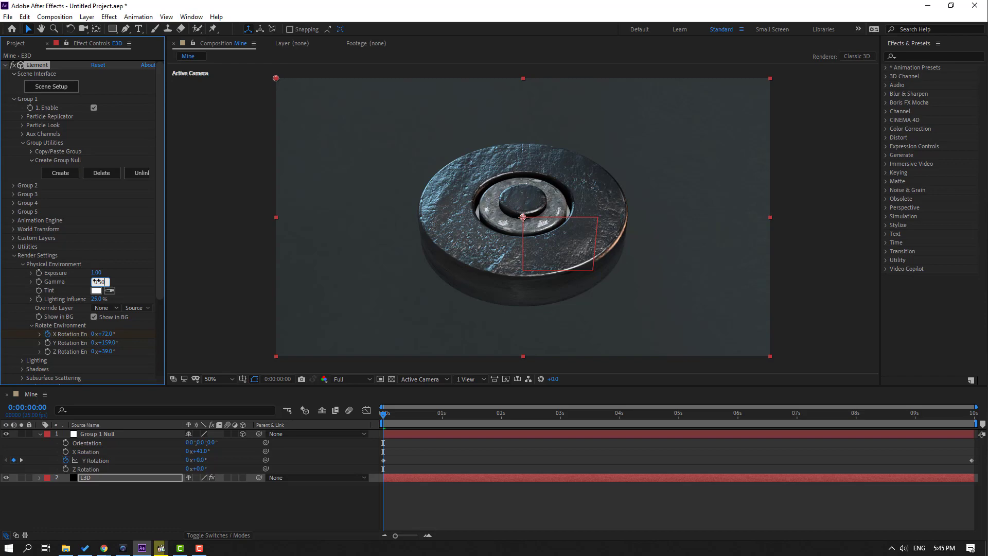
{"action": "key", "text": "Return"}
{"action": "left_click_drag", "start_coordinate": [397, 423], "coordinate": [125, 418]}
Step: Reset the environment's Y and Z rotation to 0° and check the background around 0:00:05:23
{"action": "left_click", "coordinate": [112, 343]}
{"action": "type", "text": "0"}
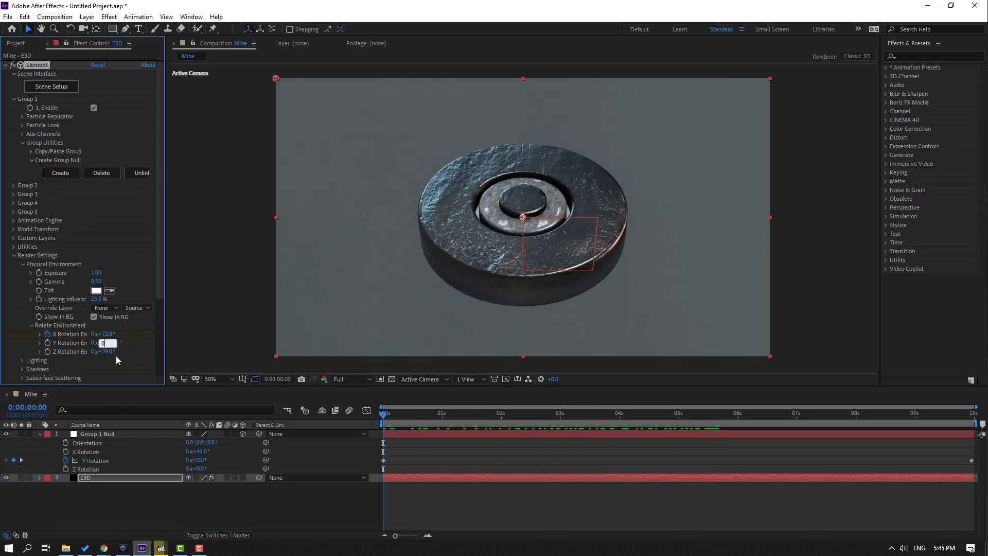
{"action": "left_click", "coordinate": [108, 352]}
{"action": "type", "text": "0"}
{"action": "key", "text": "Return"}
{"action": "left_click_drag", "start_coordinate": [430, 415], "coordinate": [734, 407]}
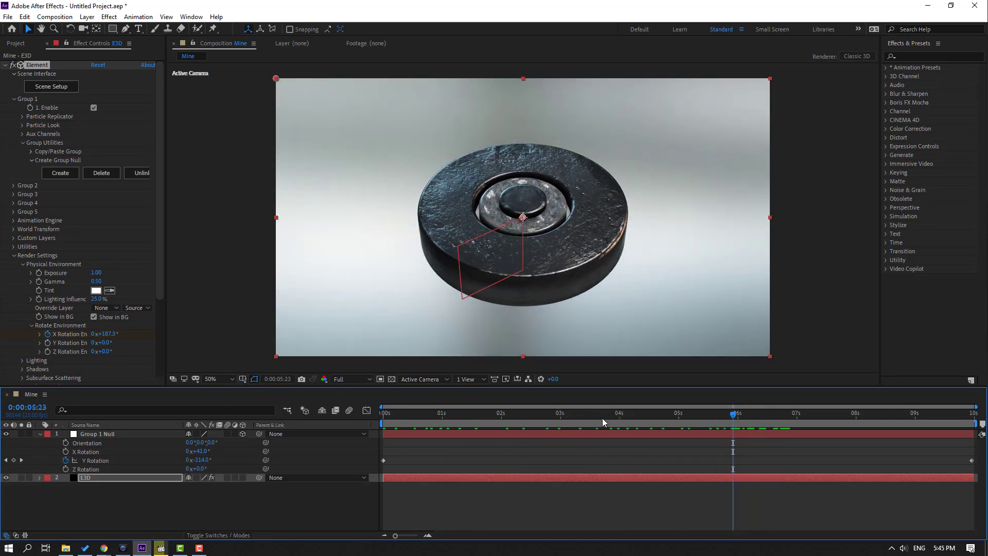
{"action": "key", "text": "Home"}
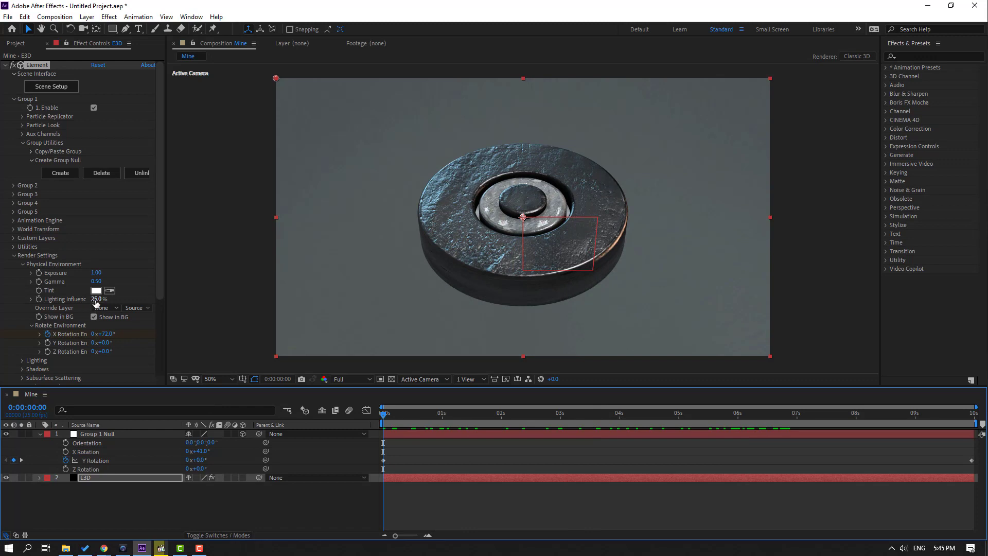
Step: Raise the environment's lighting influence to 82% and preview the animation
{"action": "left_click_drag", "start_coordinate": [95, 304], "coordinate": [106, 299]}
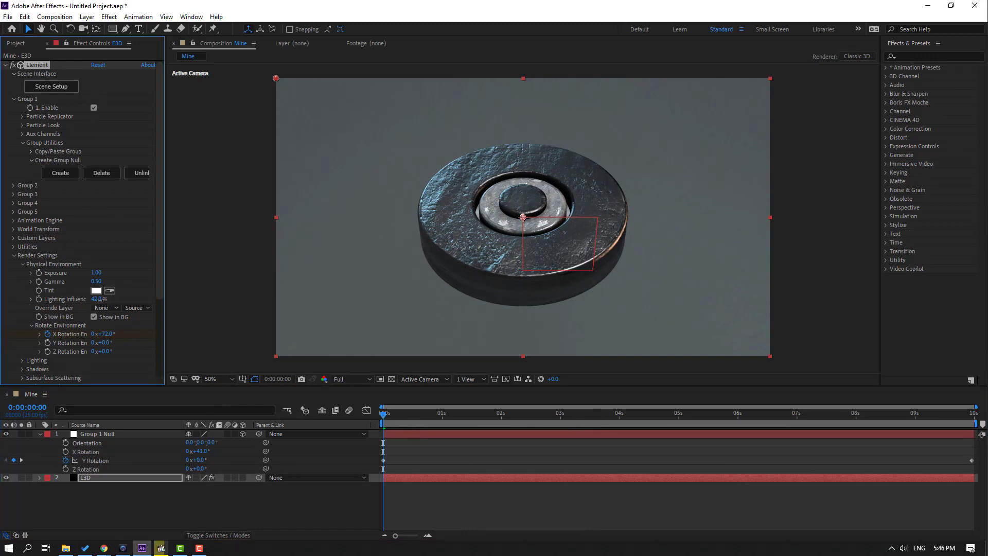
{"action": "key", "text": "space"}
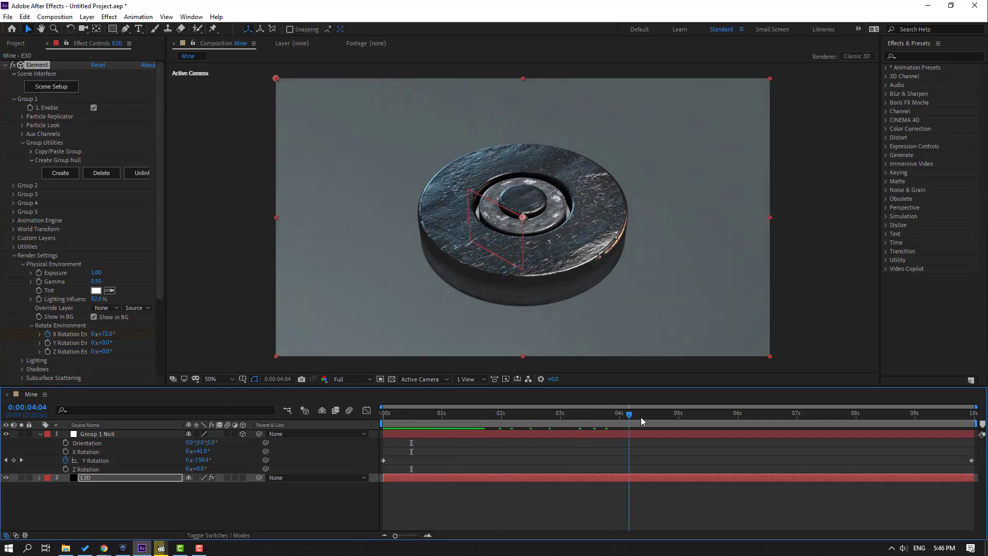
{"action": "key", "text": "space"}
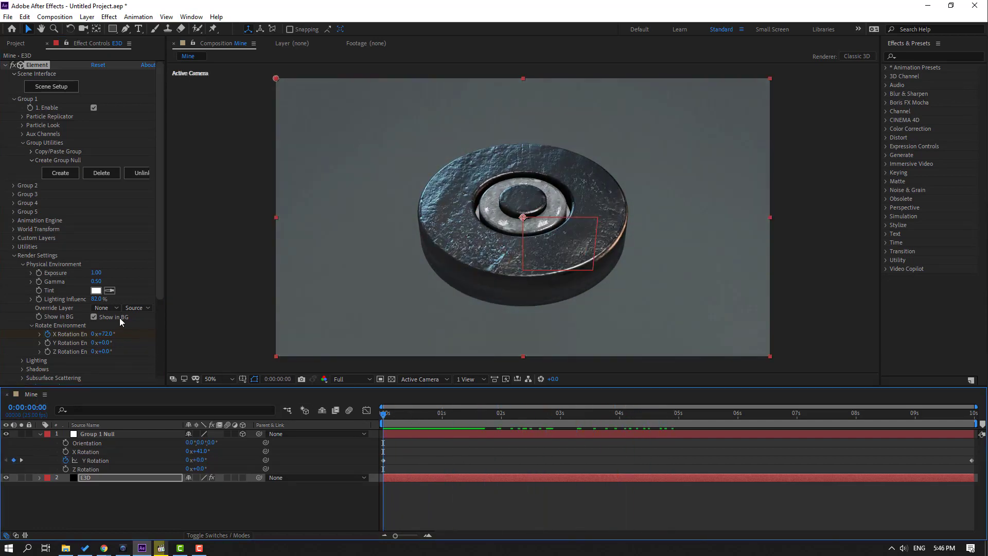
Step: Set the environment's exposure to 0.87, gamma to 0.67, Y rotation to 295° and Z rotation to 97°, and preview the animation
{"action": "left_click", "coordinate": [97, 274]}
{"action": "mouse_move", "coordinate": [113, 274]}
{"action": "left_mouse_down"}
{"action": "mouse_move", "coordinate": [58, 284]}
{"action": "mouse_move", "coordinate": [103, 283]}
{"action": "left_mouse_up"}
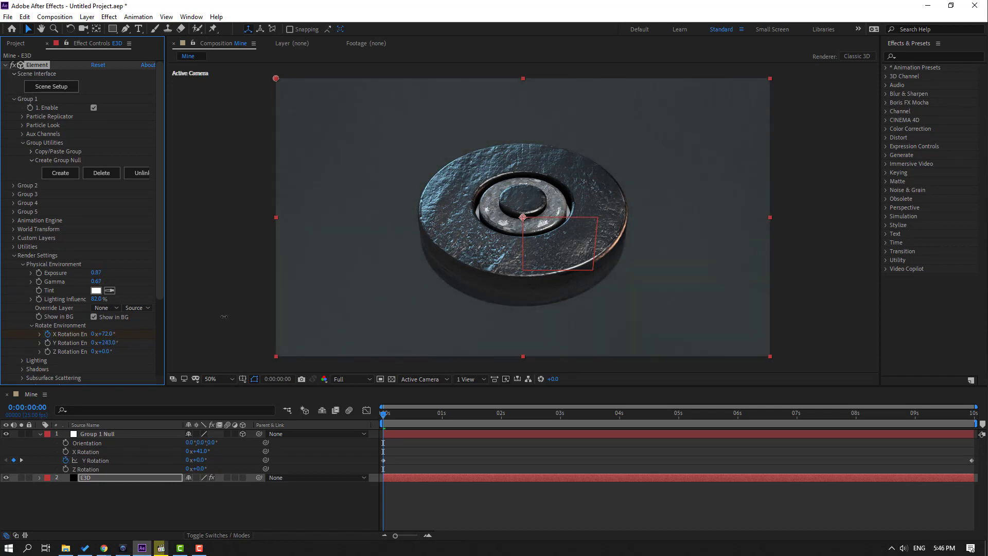
{"action": "left_click_drag", "start_coordinate": [122, 350], "coordinate": [253, 394]}
{"action": "mouse_move", "coordinate": [387, 422]}
{"action": "left_mouse_down"}
{"action": "mouse_move", "coordinate": [786, 413]}
{"action": "mouse_move", "coordinate": [382, 414]}
{"action": "left_mouse_up"}
{"action": "key", "text": "space"}
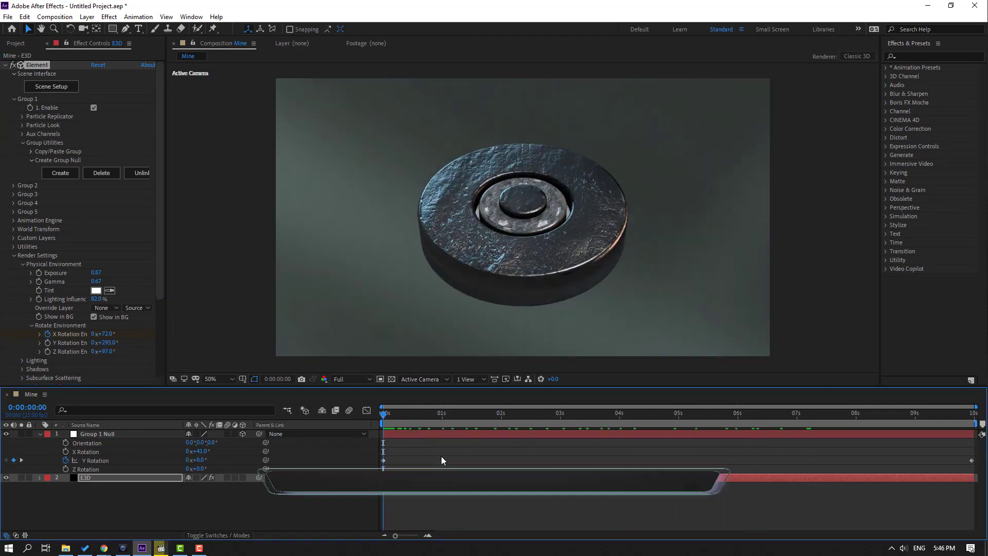